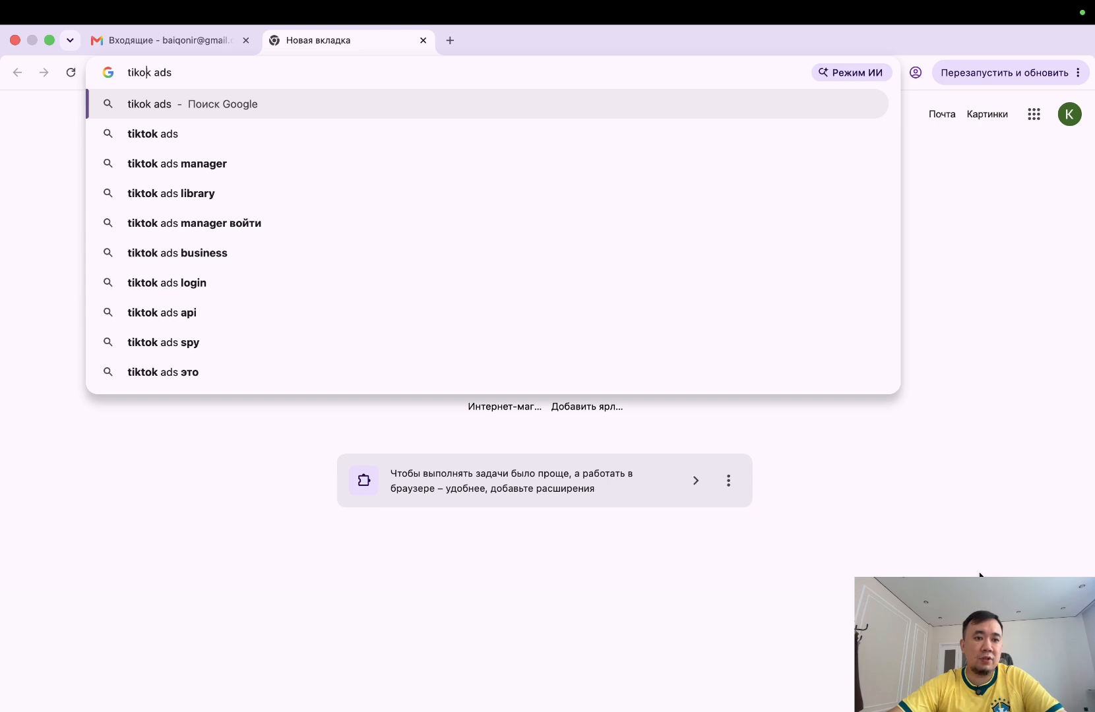
Search Google for "tiktok ads" and open the "TikTok Ads: Log In" result.
text(t)
key(Return)
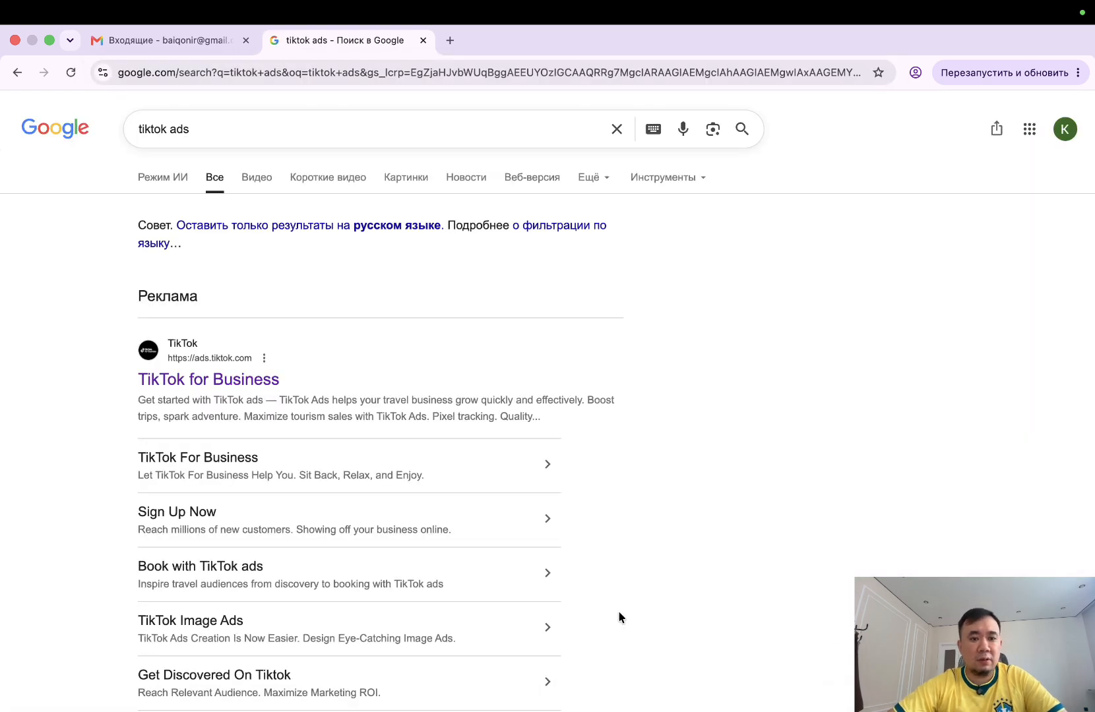
scroll(289, 340, down, 5)
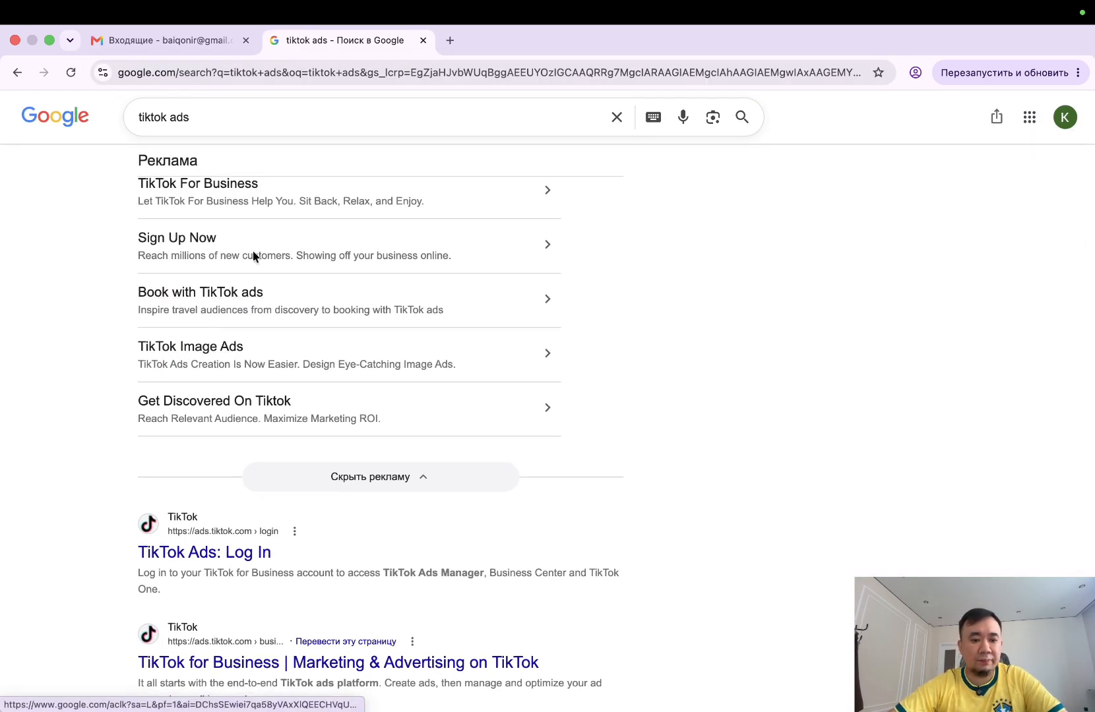
scroll(277, 271, up, 3)
scroll(313, 523, down, 5)
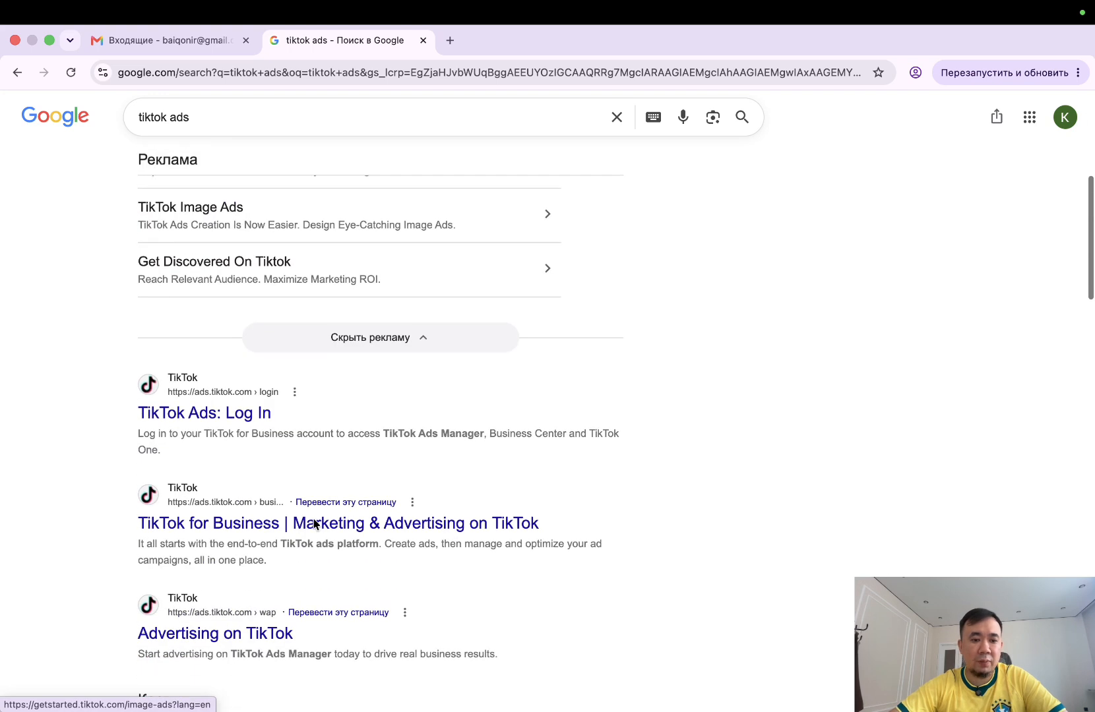
click(213, 411)
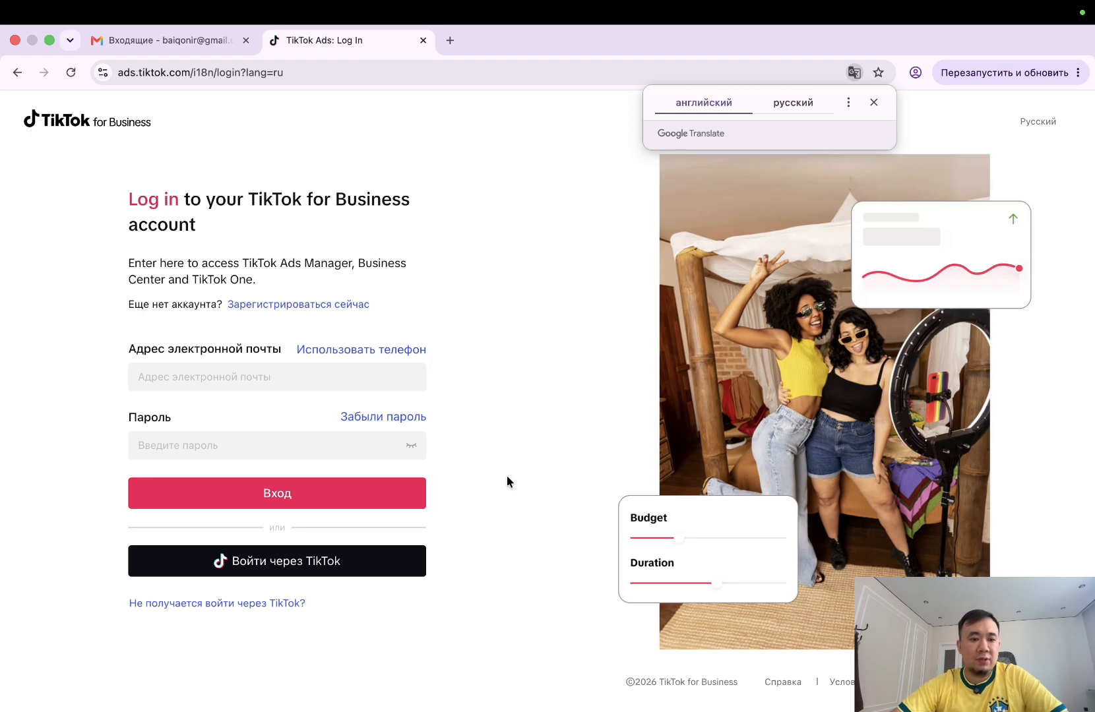
Open the sign-up form for a new TikTok for Business account from the login page.
click(306, 306)
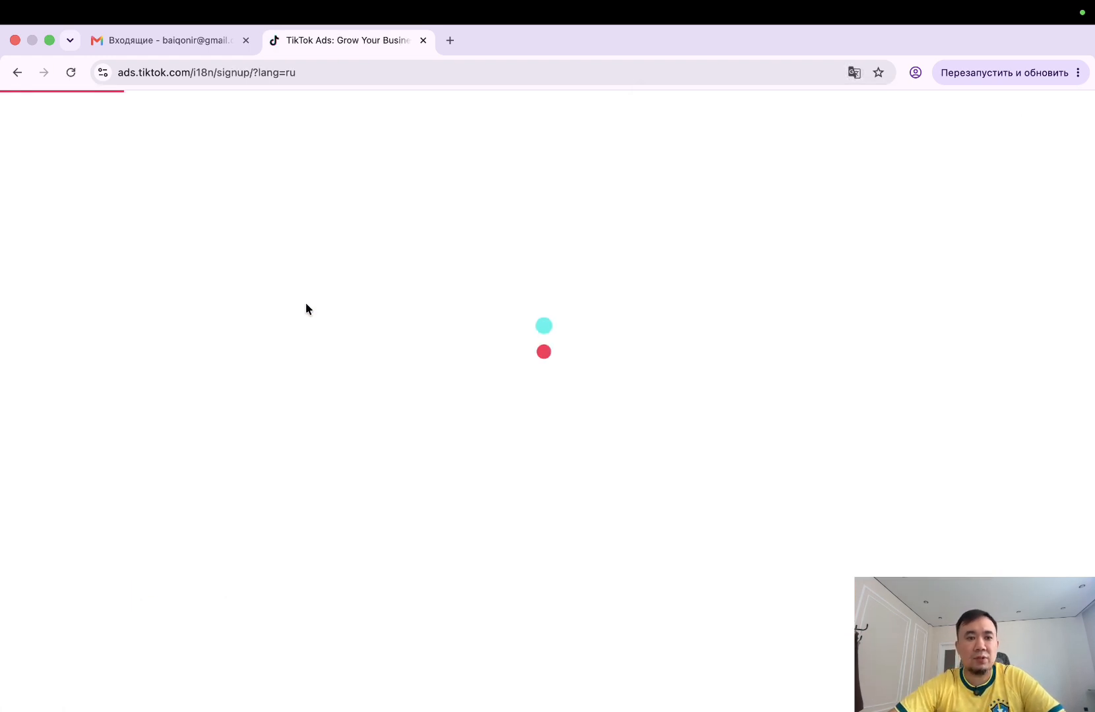
scroll(556, 453, down, 1)
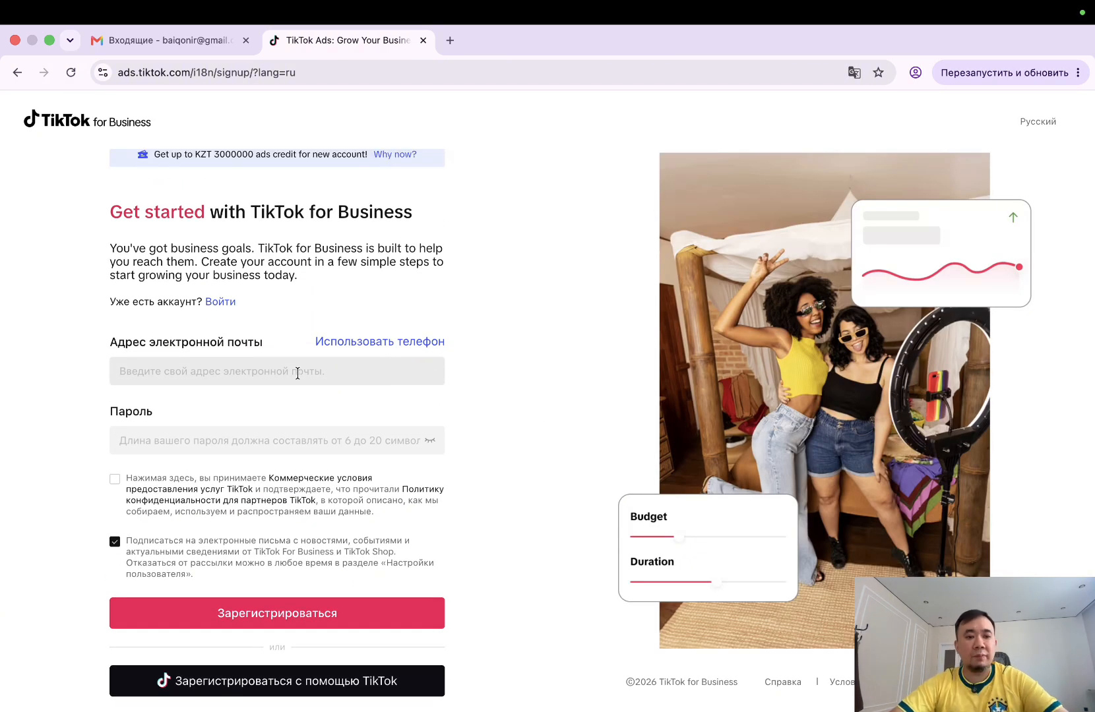
scroll(293, 332, up, 1)
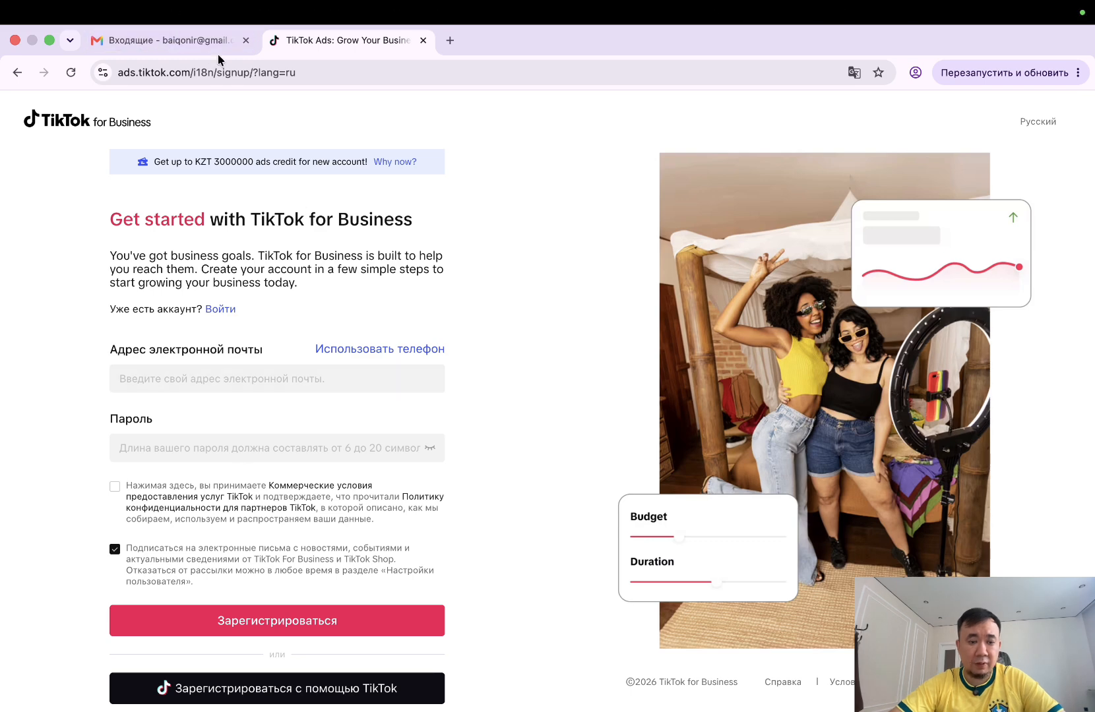
Copy the account's e-mail address from Gmail and paste it into the TikTok for Business sign-up form's e-mail field.
click(168, 42)
click(1069, 114)
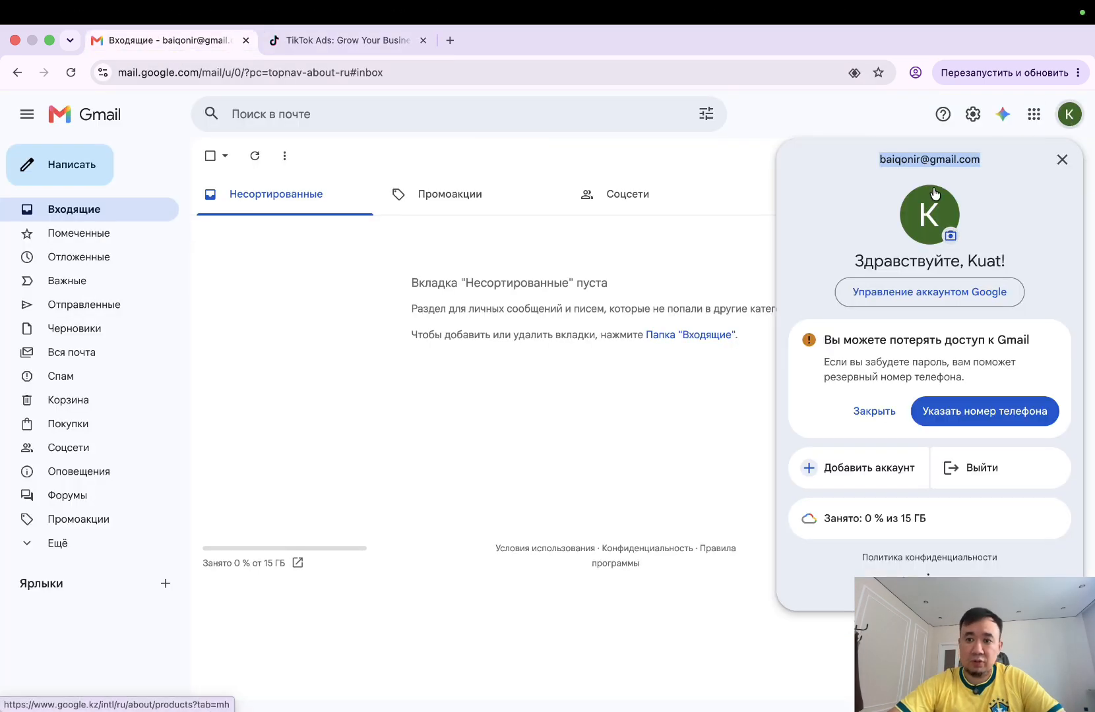
triple_click(929, 161)
key(super+c)
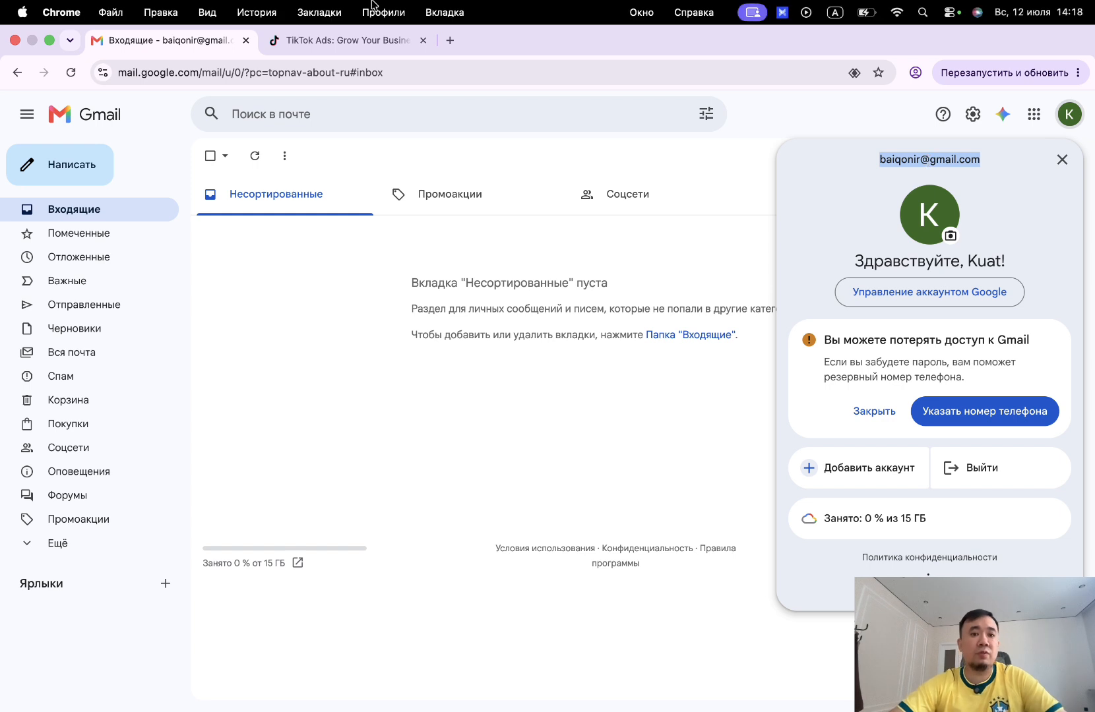
click(357, 40)
click(228, 385)
key(super+v)
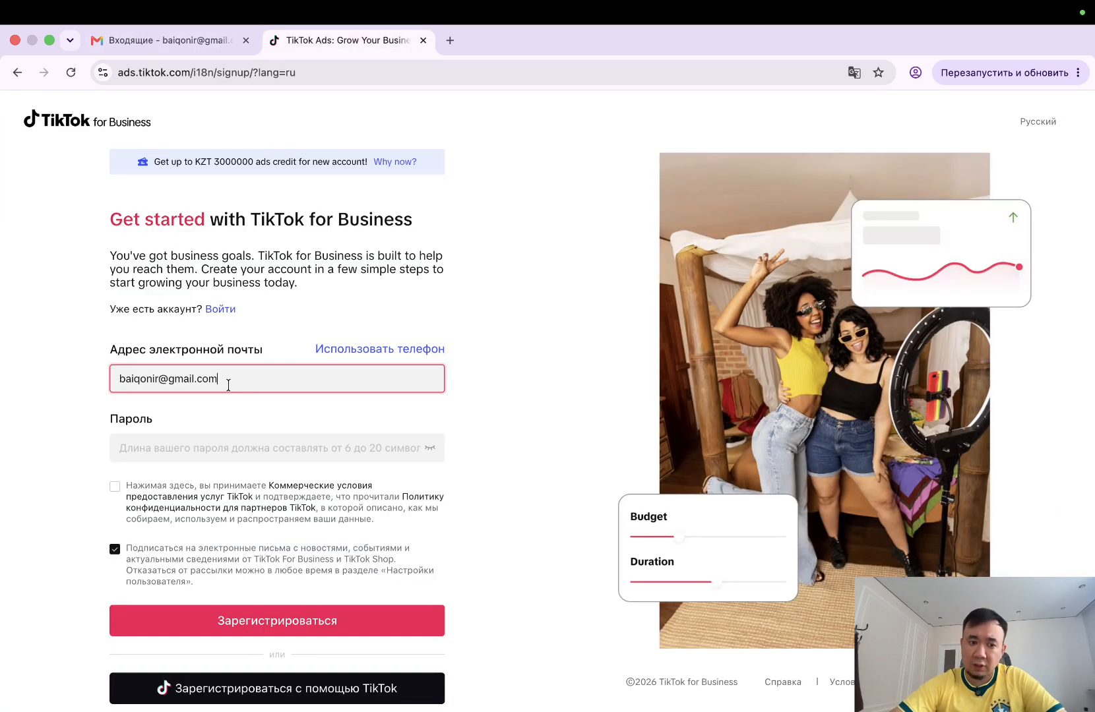
Make the password field's characters visible and enter the new account's password in the sign-up form.
click(228, 453)
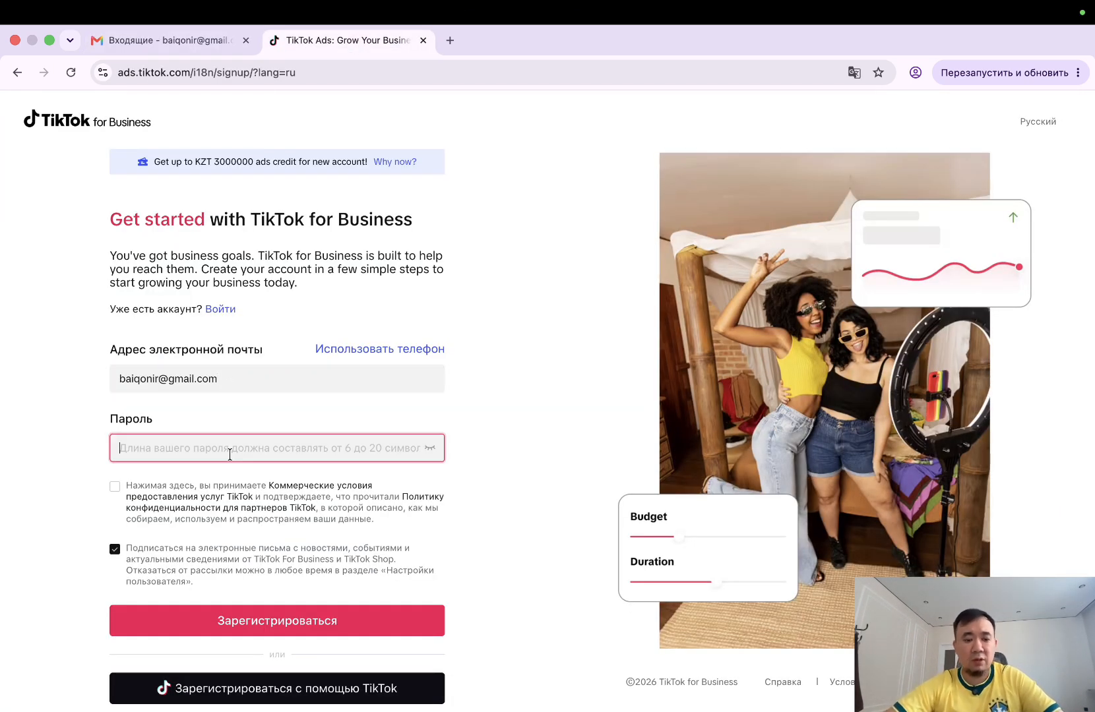
text(•)
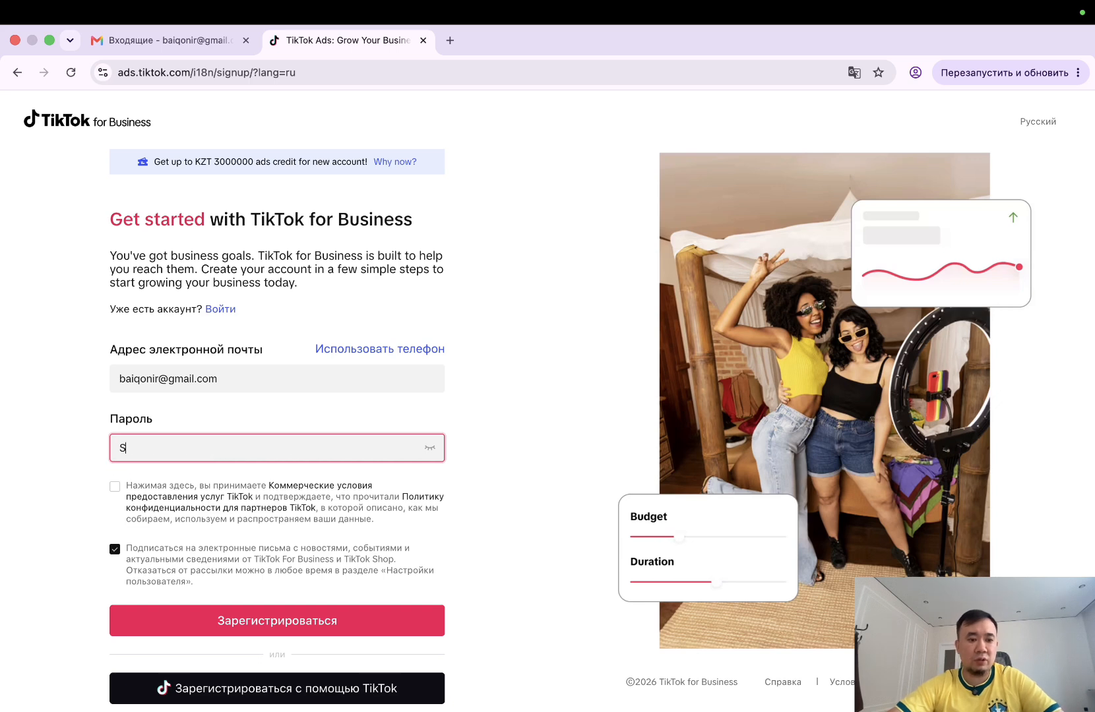
key(BackSpace)
click(430, 449)
click(323, 454)
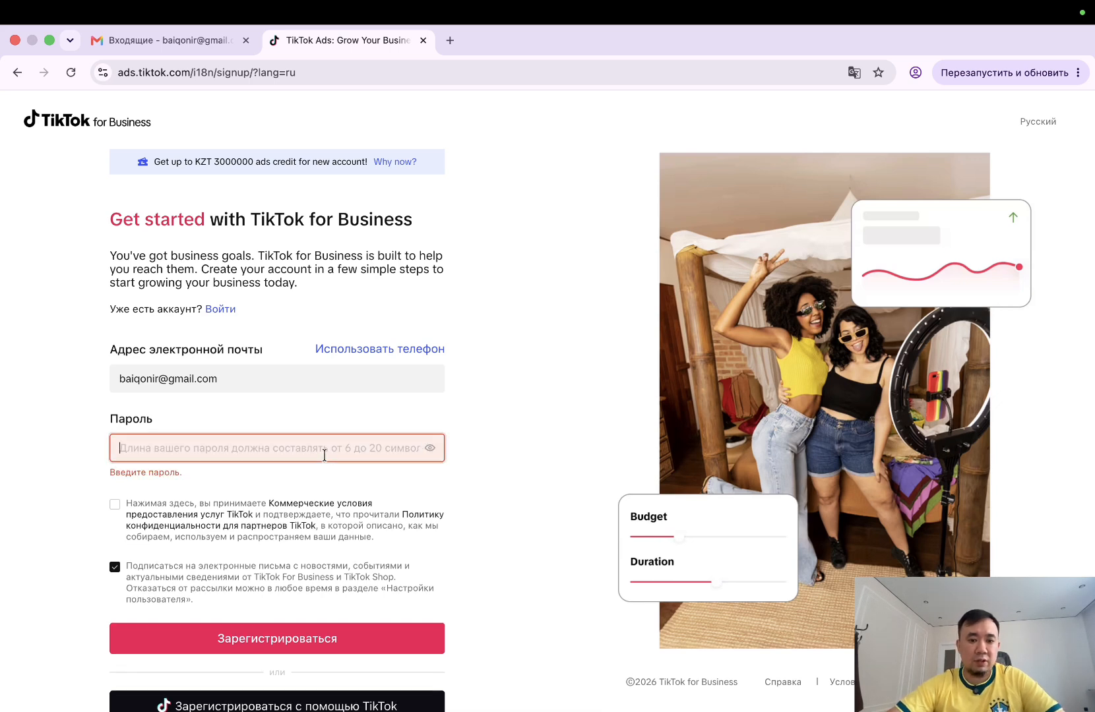
text(d)
key(BackSpace)
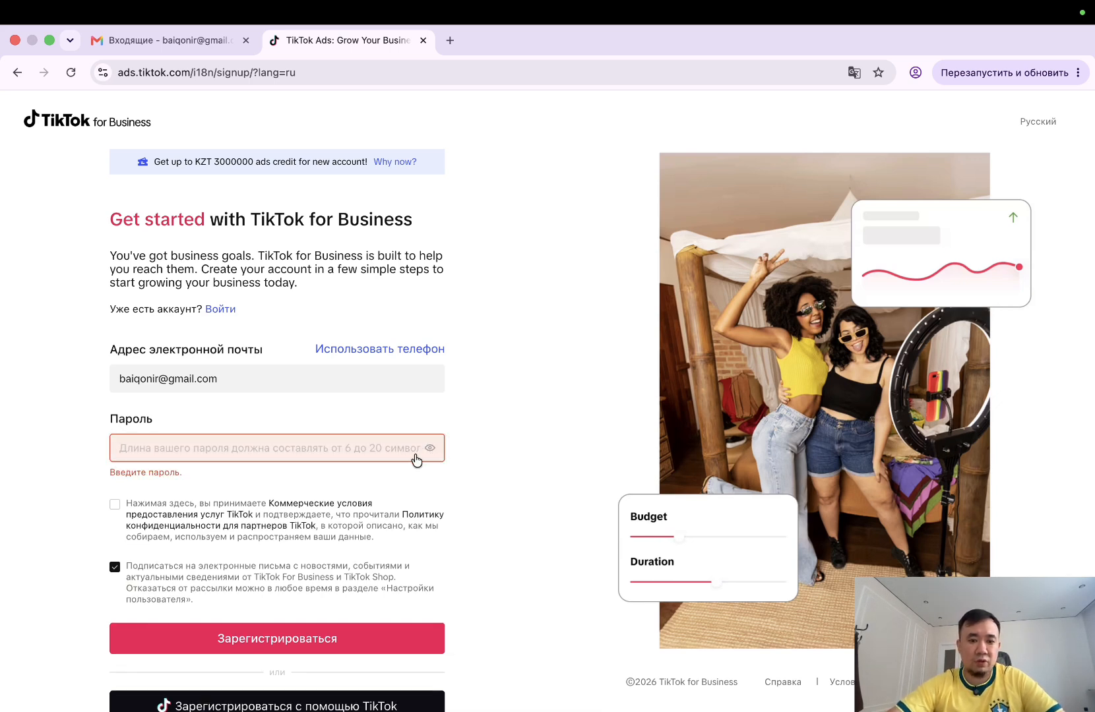
text(a)
key(BackSpace)
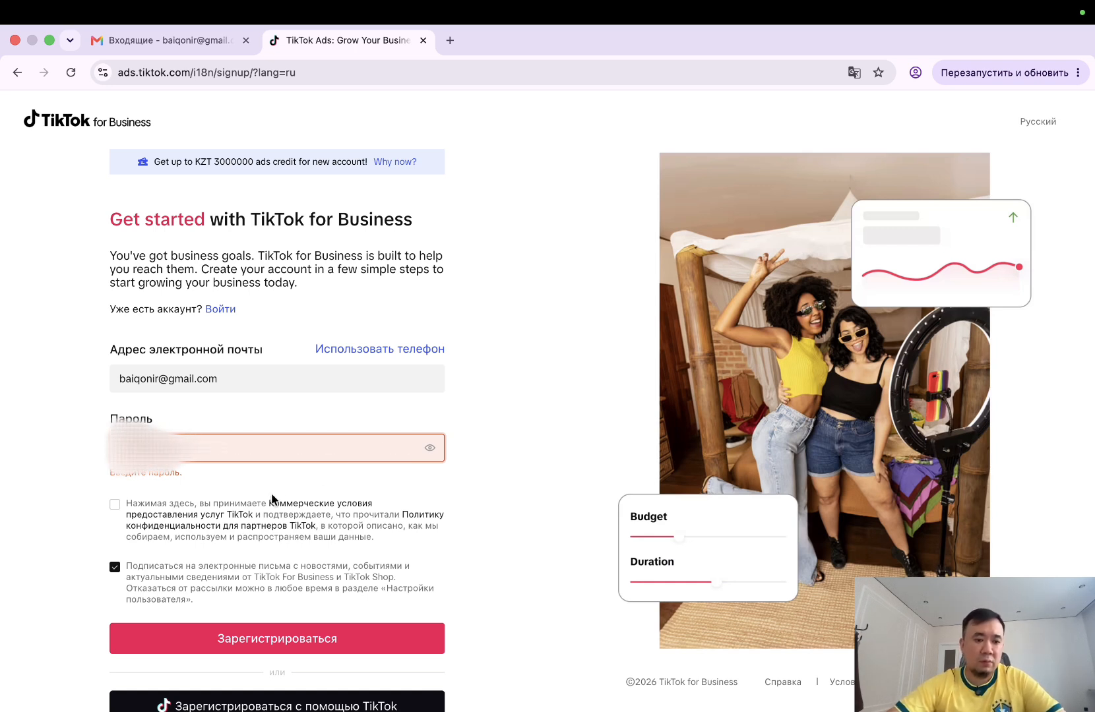
Accept the TikTok commercial terms and partner privacy policy, and submit the registration form.
click(121, 505)
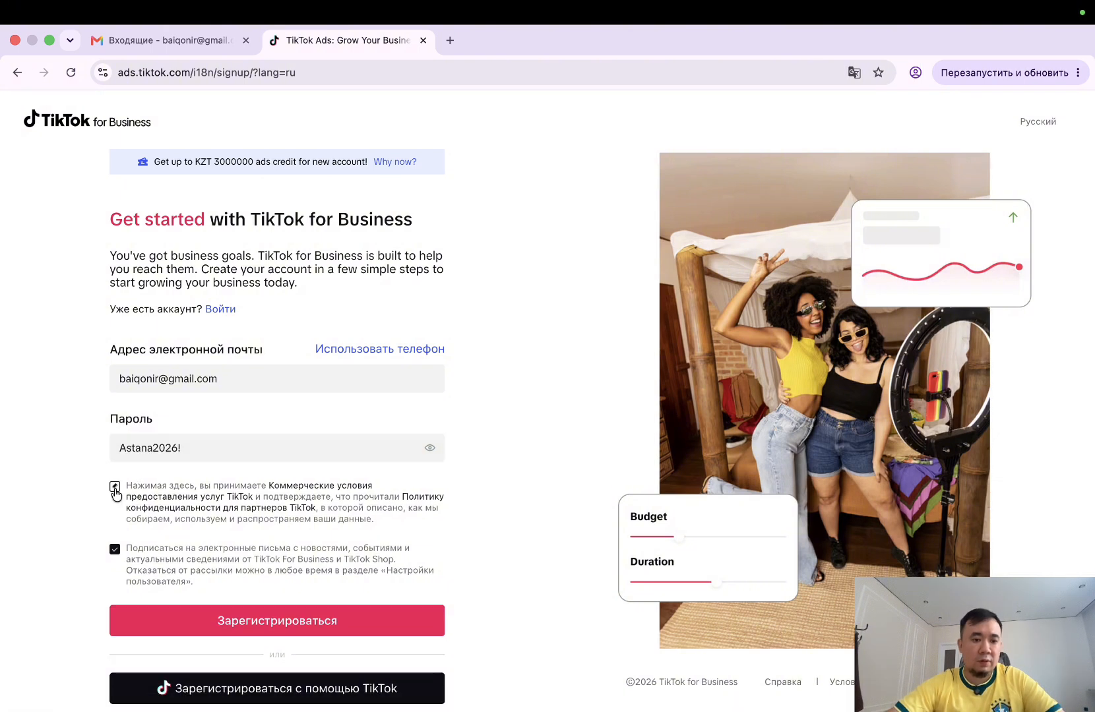
click(116, 488)
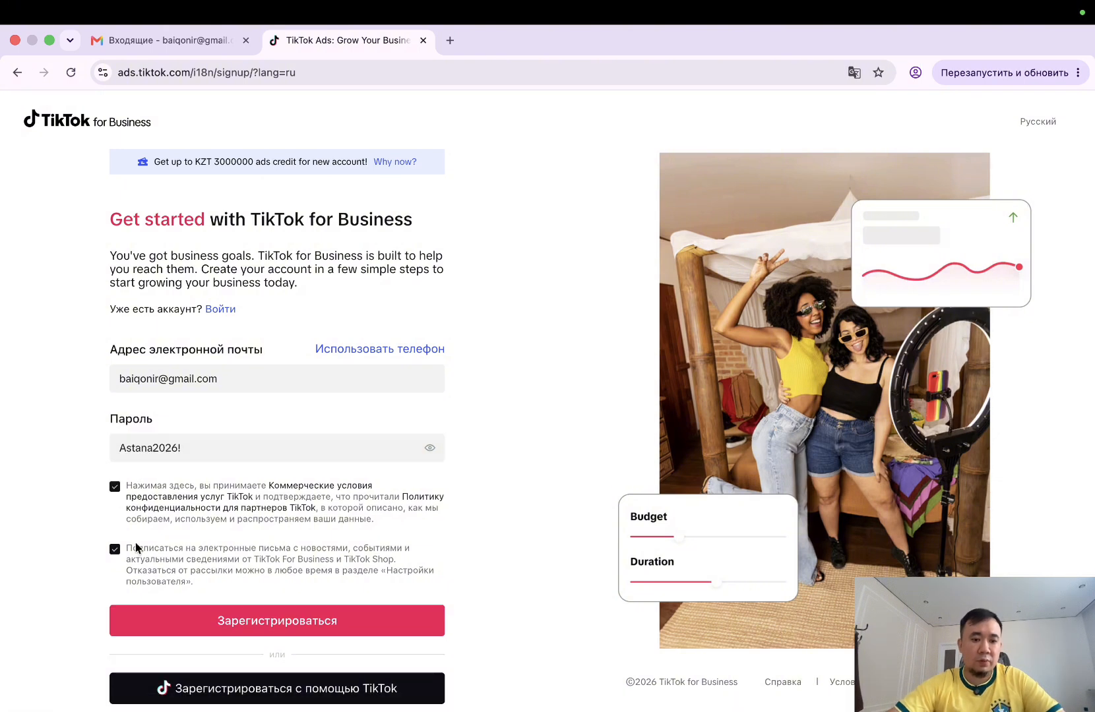
click(331, 624)
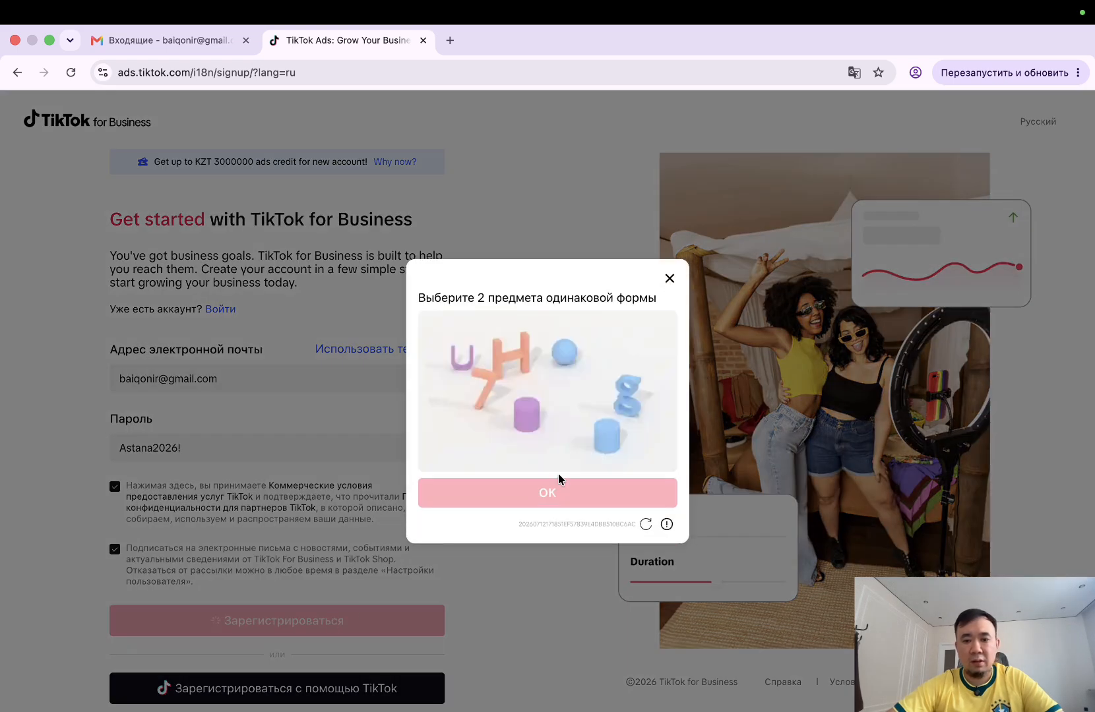
Solve the captcha by selecting the purple and blue cylinders as the two same-shaped objects.
click(528, 419)
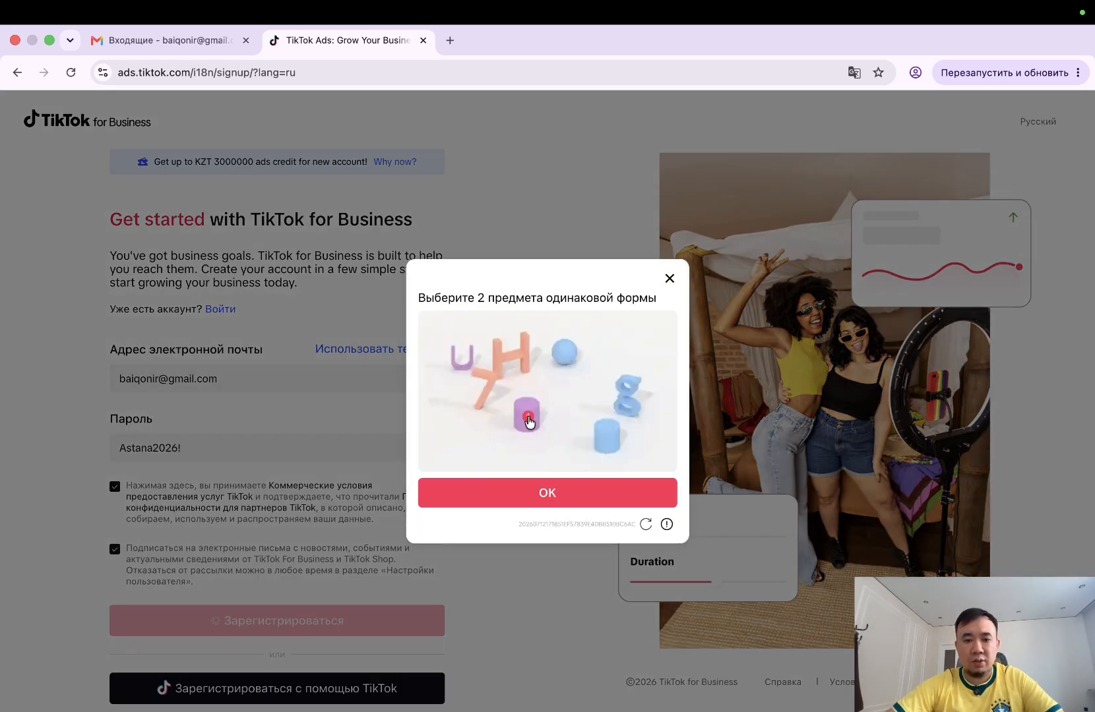
click(607, 441)
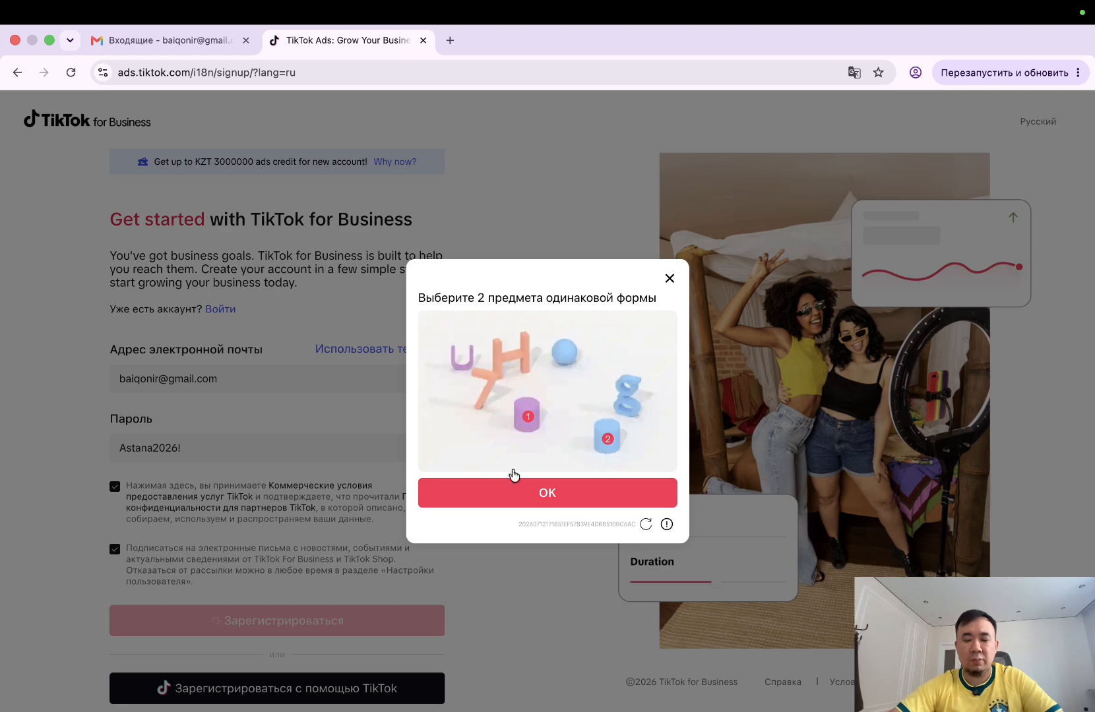
click(511, 506)
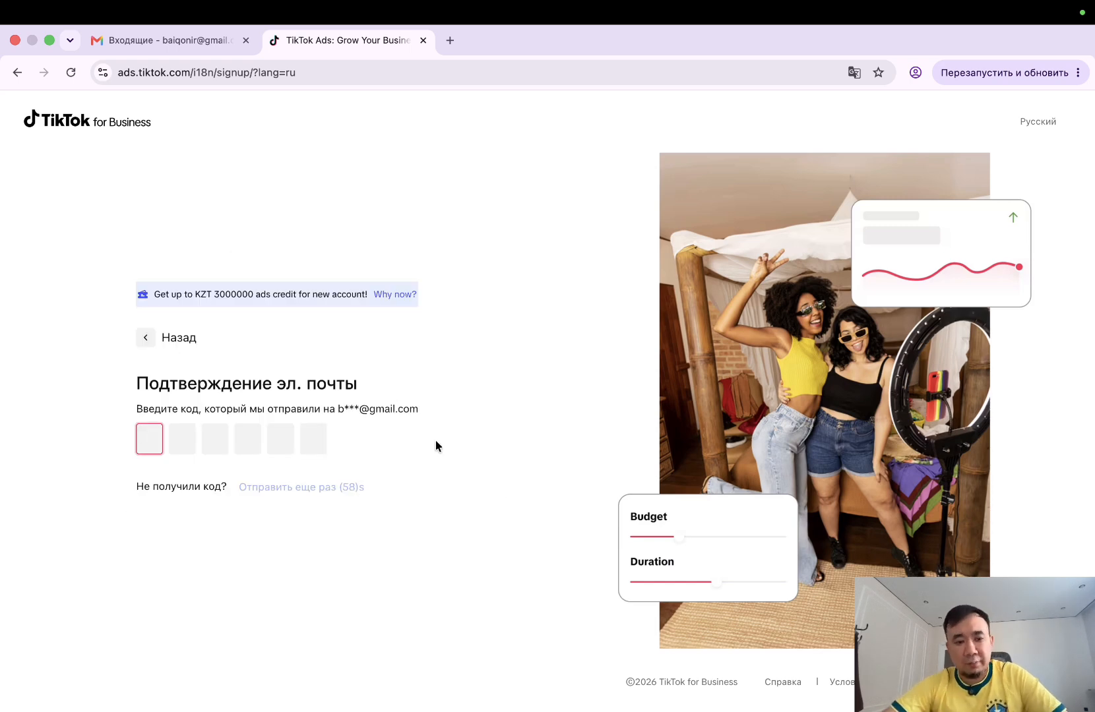
Check the Gmail inbox for the TikTok For Business account verification message and open it.
click(196, 50)
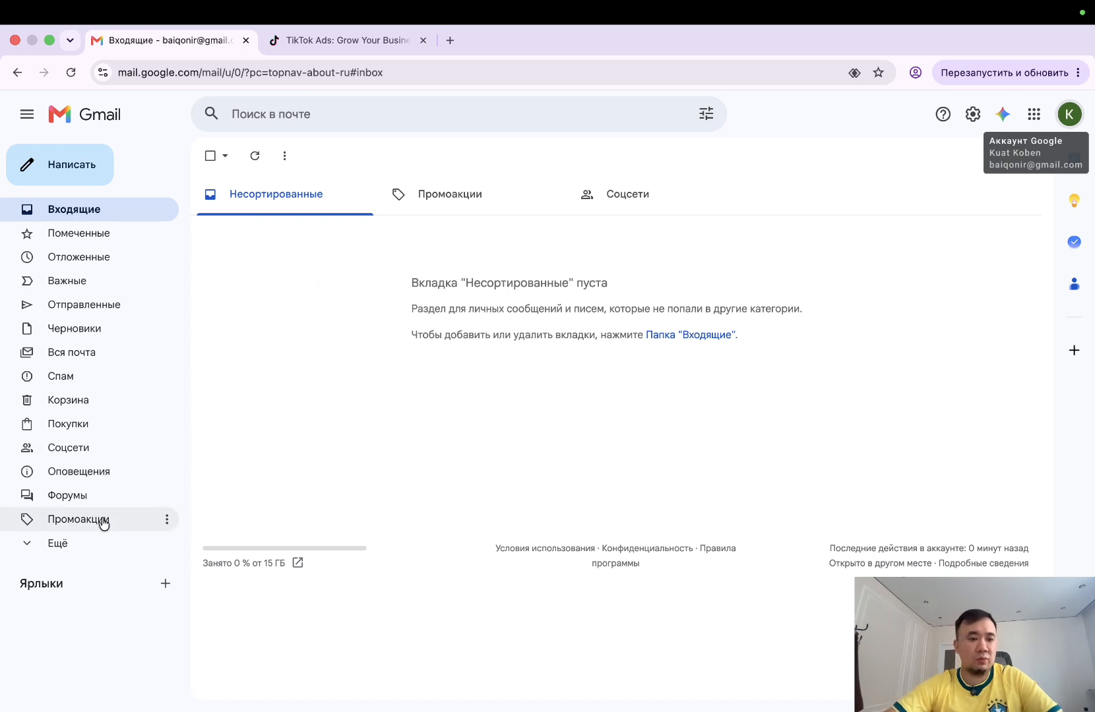
click(99, 544)
click(124, 217)
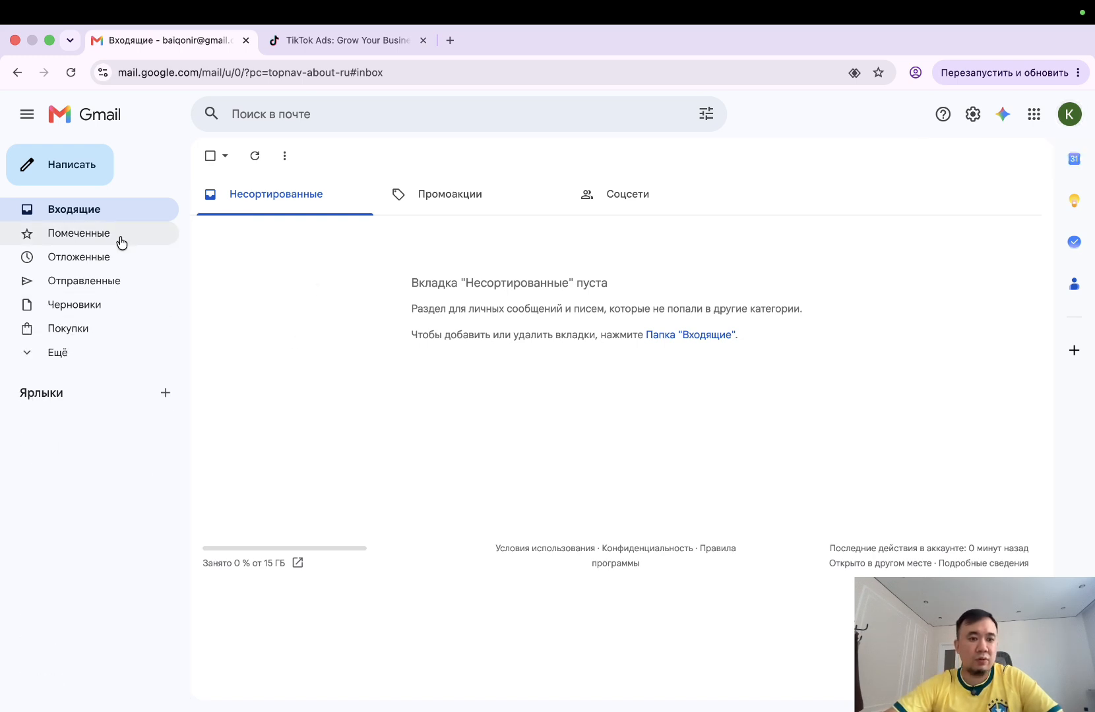
click(122, 242)
click(120, 216)
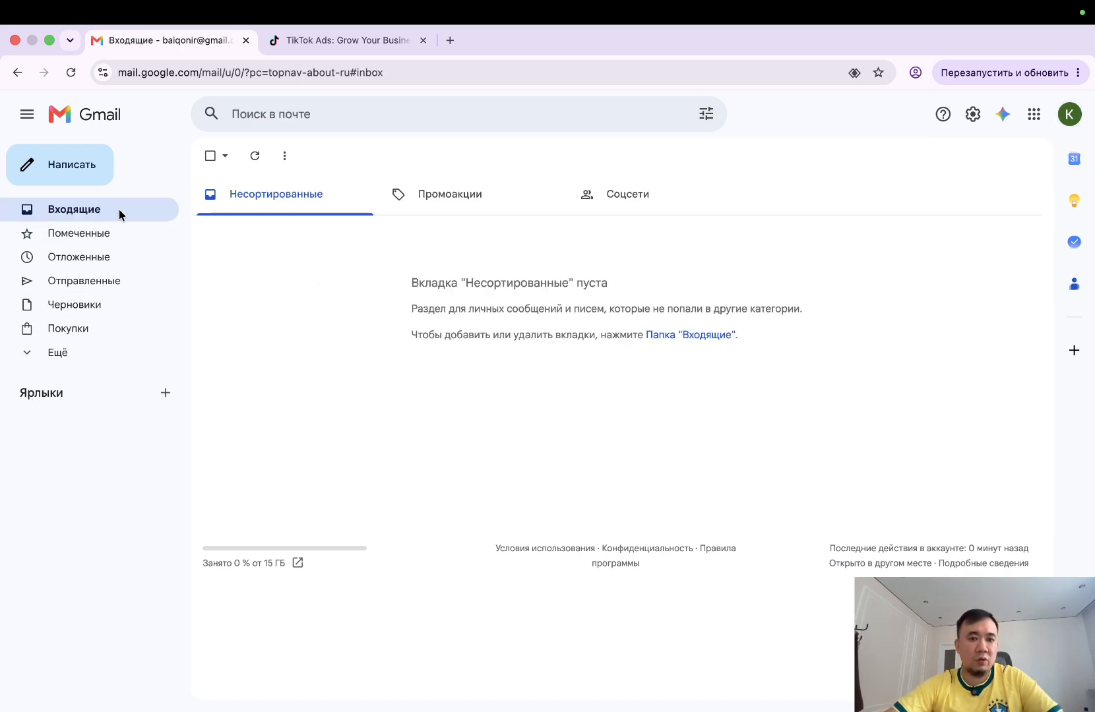
click(307, 53)
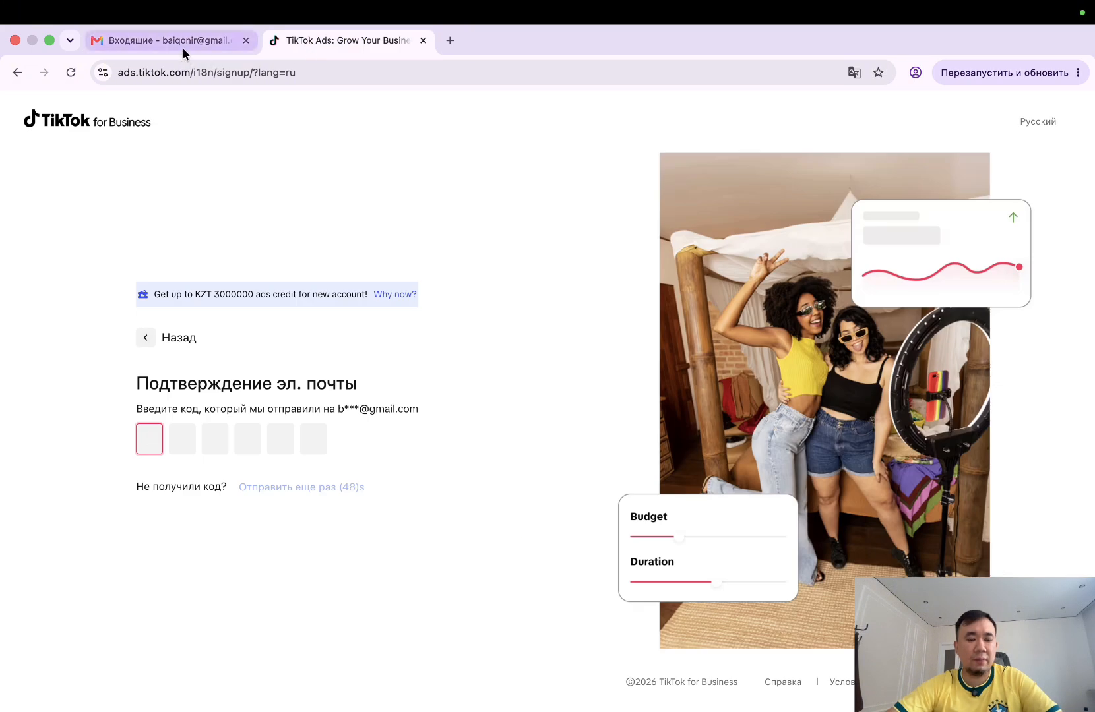
click(219, 47)
click(643, 236)
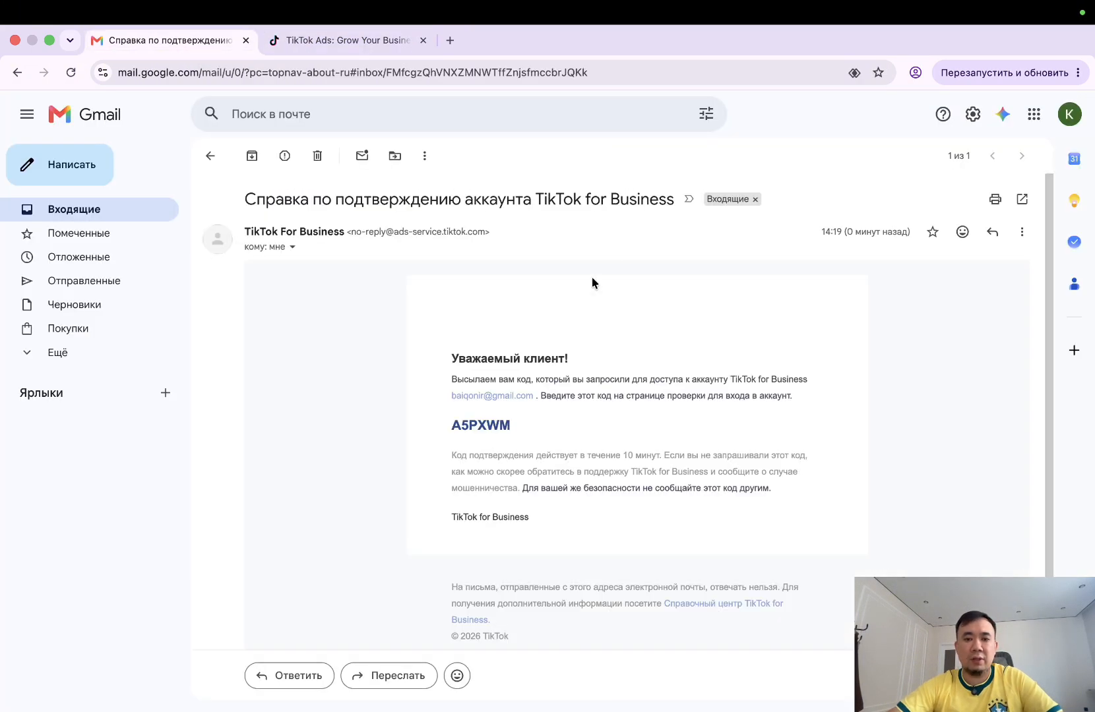
Copy the verification code from the e-mail and paste it into TikTok's e-mail confirmation field.
double_click(488, 427)
right_click(487, 427)
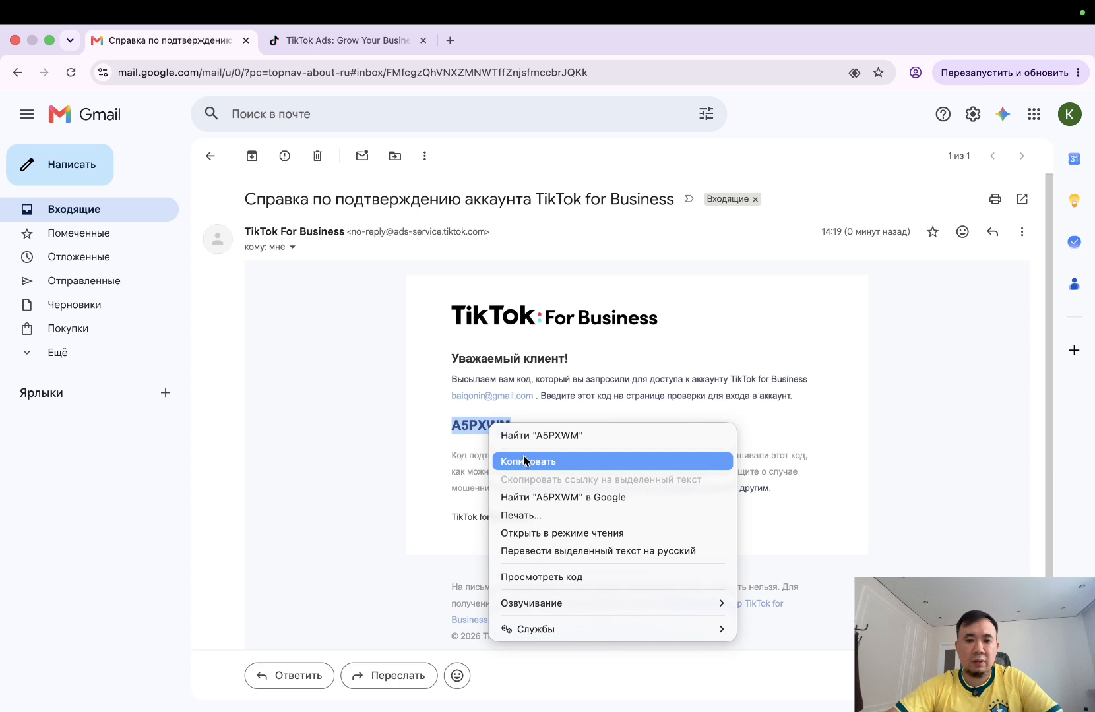
click(524, 459)
click(385, 41)
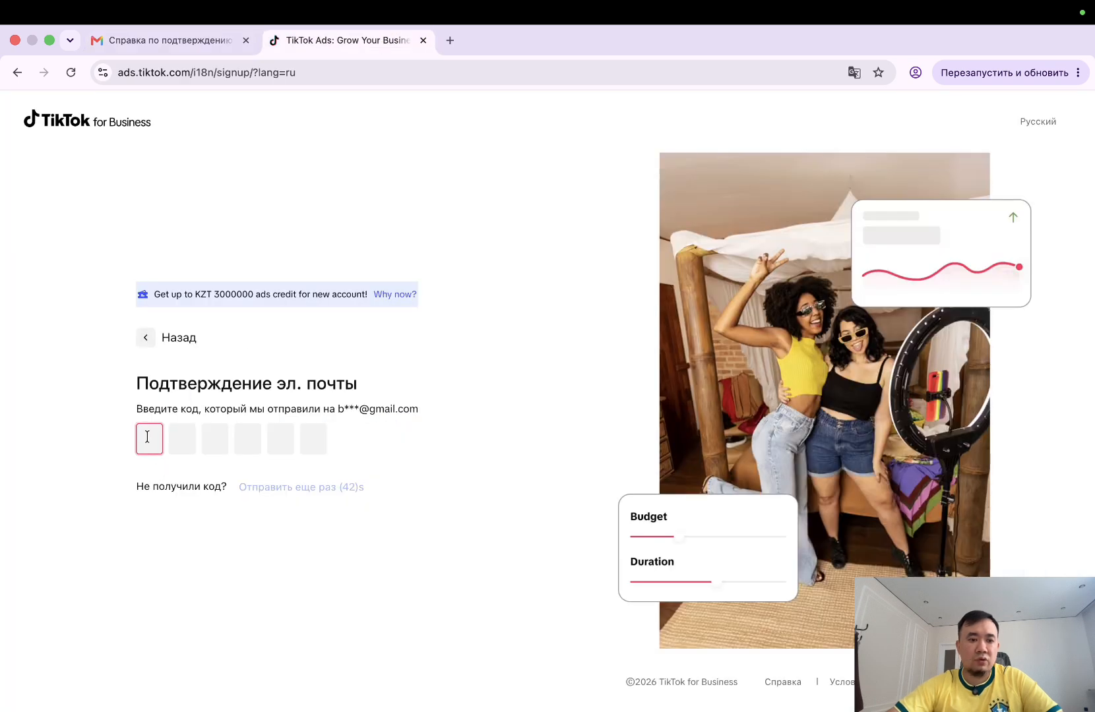
right_click(147, 437)
click(162, 544)
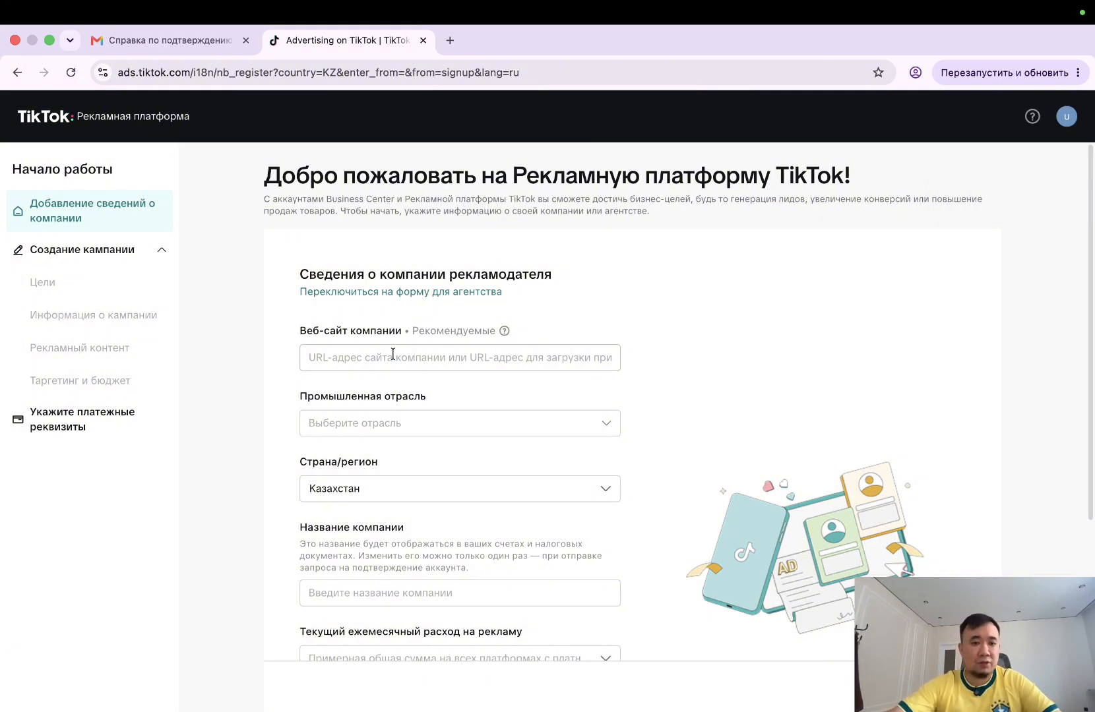
click(393, 354)
text(https://instagram.com/adiletbarber)
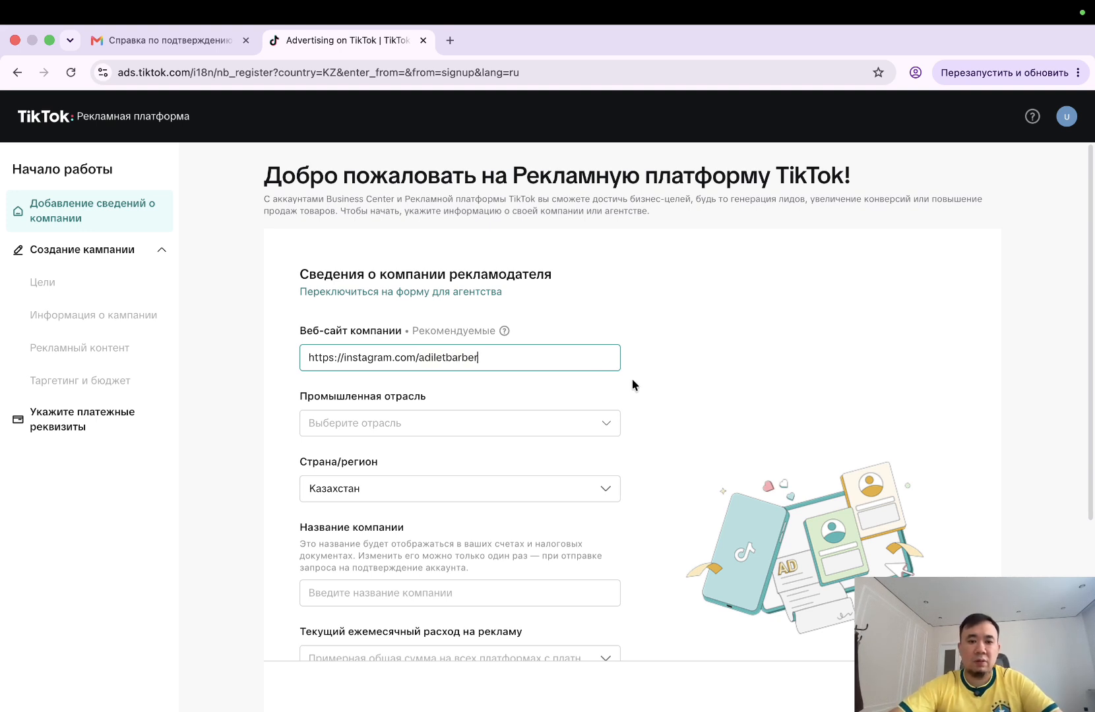
click(686, 393)
Search the industry list for "Пари" and set the industry to "Красота и уход / Косметика и макияж / Парики и наращивание волос".
scroll(686, 393, down, 3)
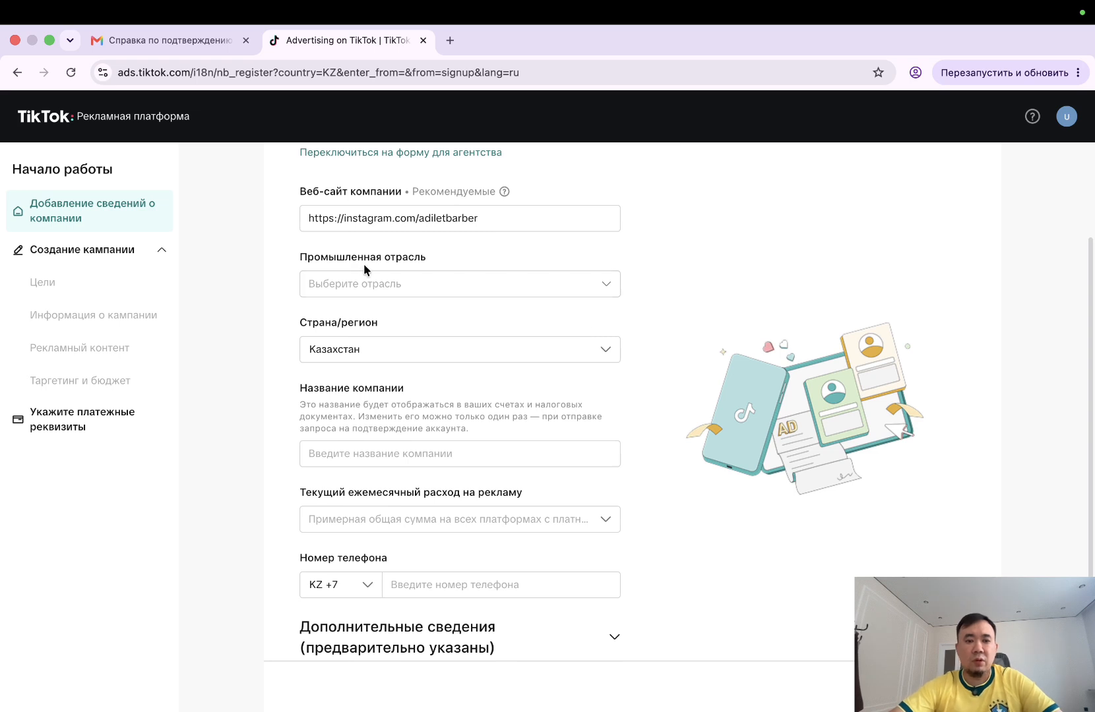
click(400, 281)
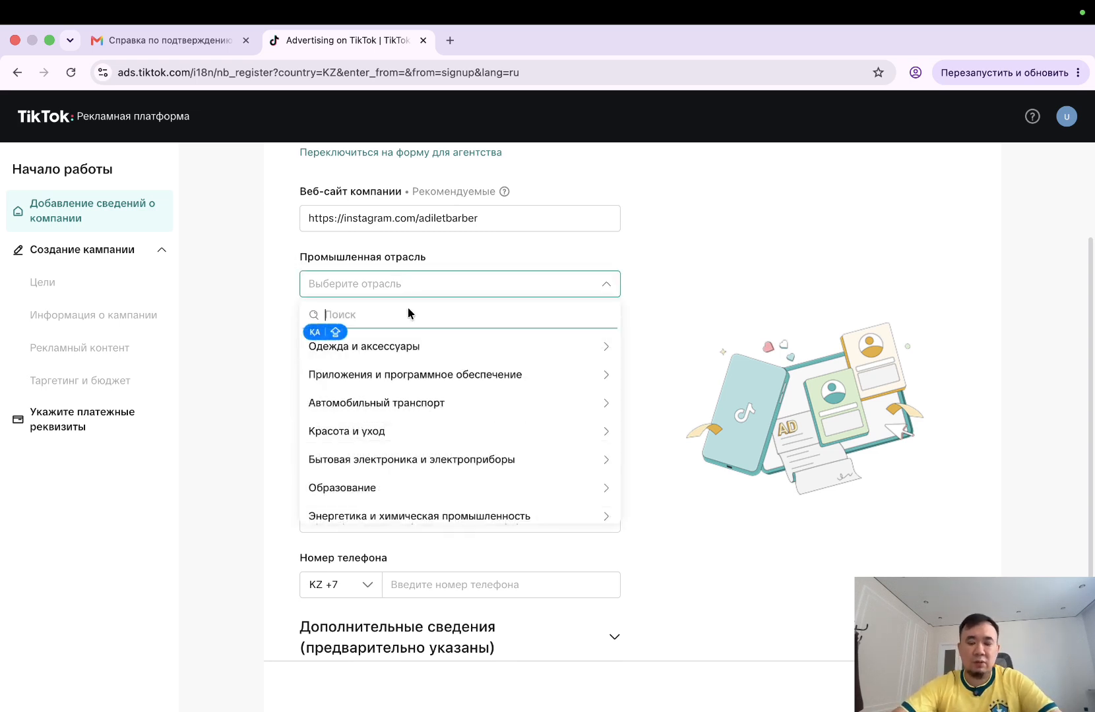
text(Бар)
key(BackSpace)
key(BackSpace)
key(BackSpace)
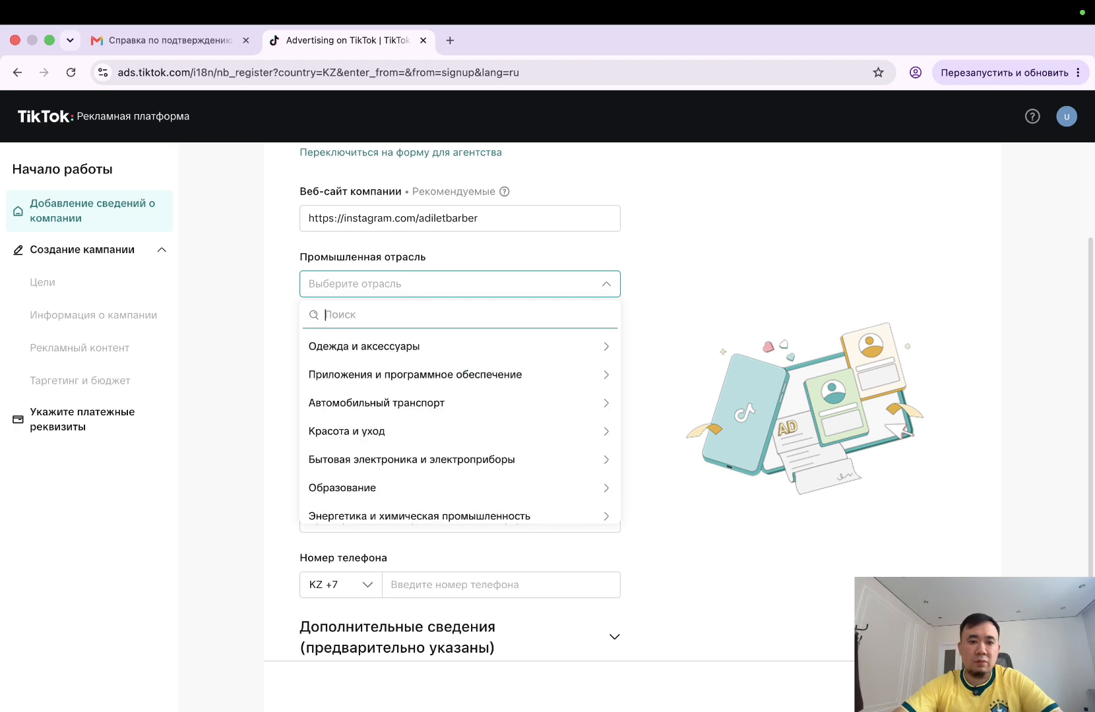
text(Пари)
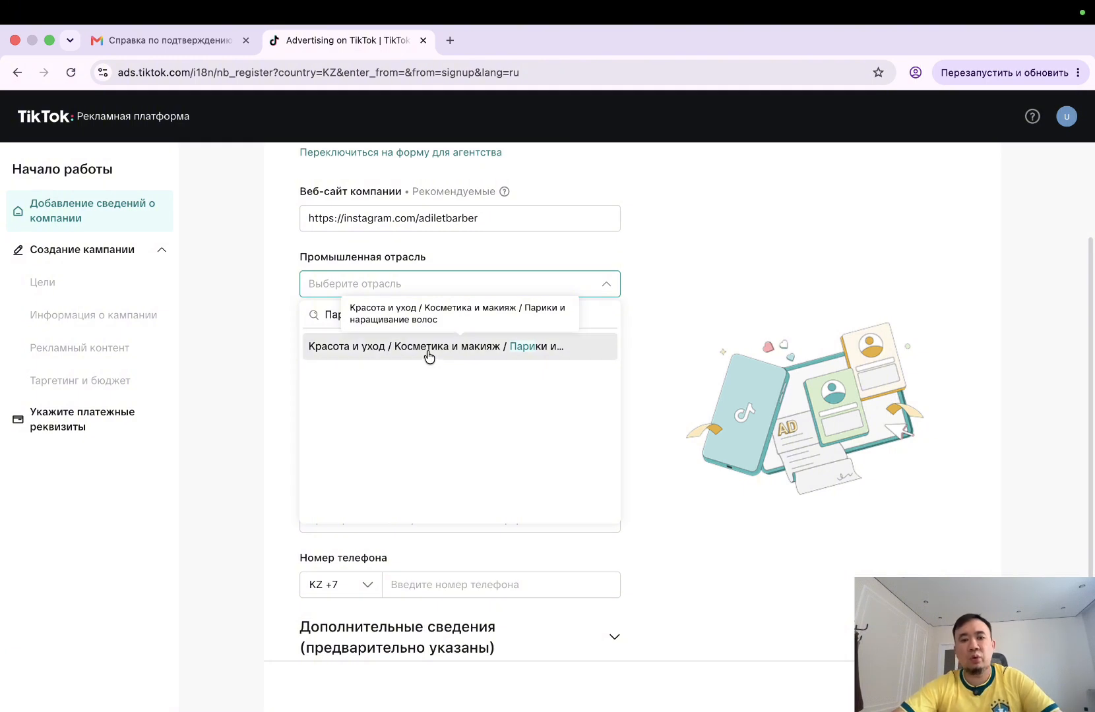
click(429, 354)
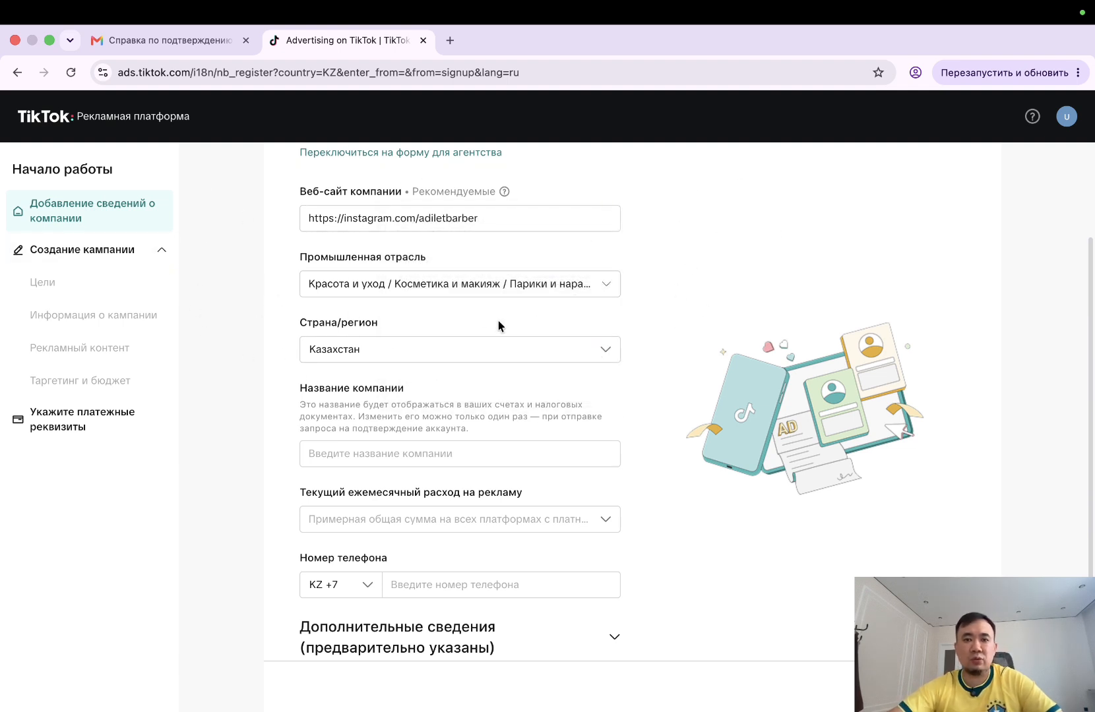
Enter ADILET BARBERSHOP as the company name in the advertiser details form.
scroll(498, 320, down, 3)
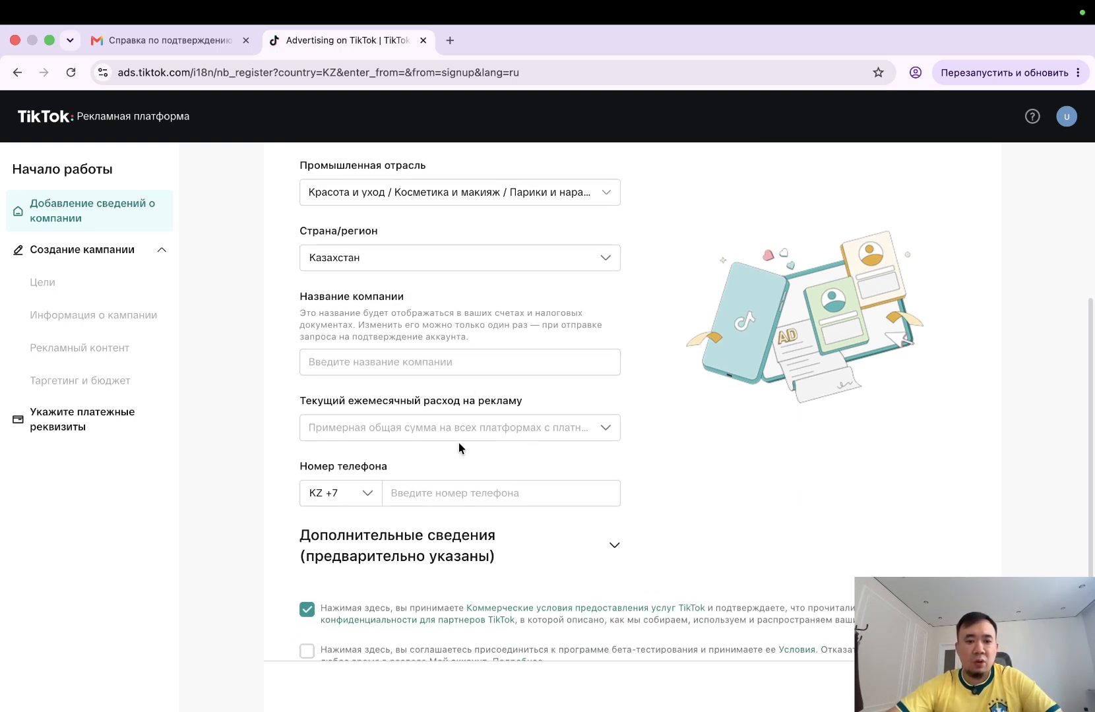
click(414, 366)
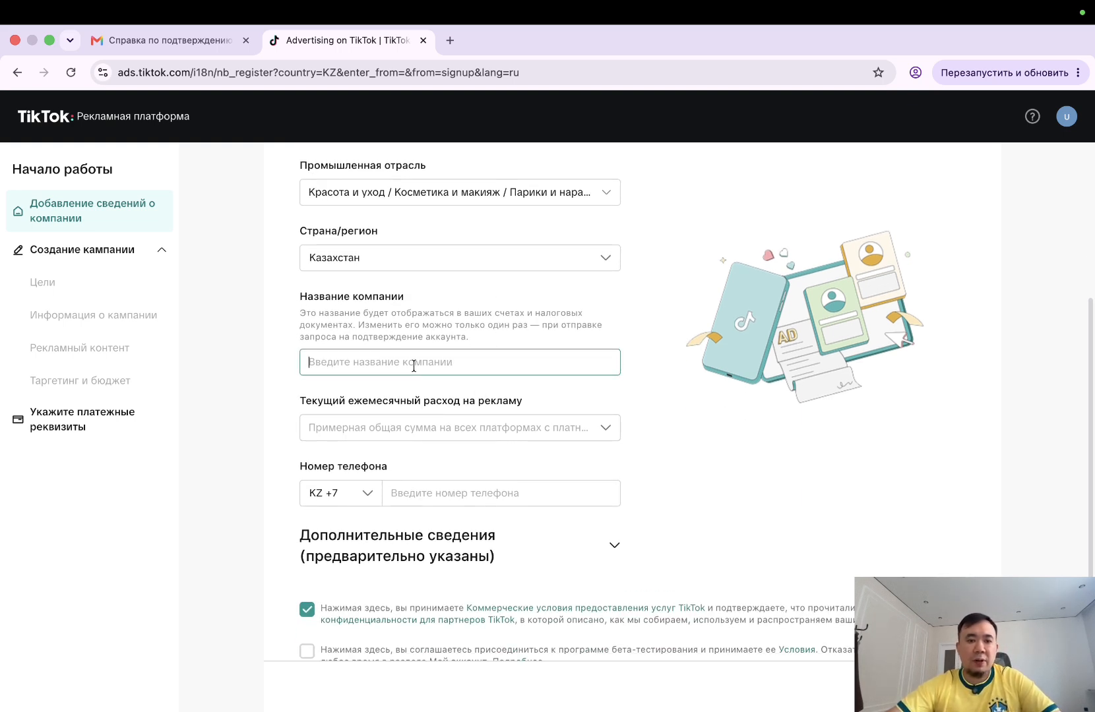
text(ADILET)
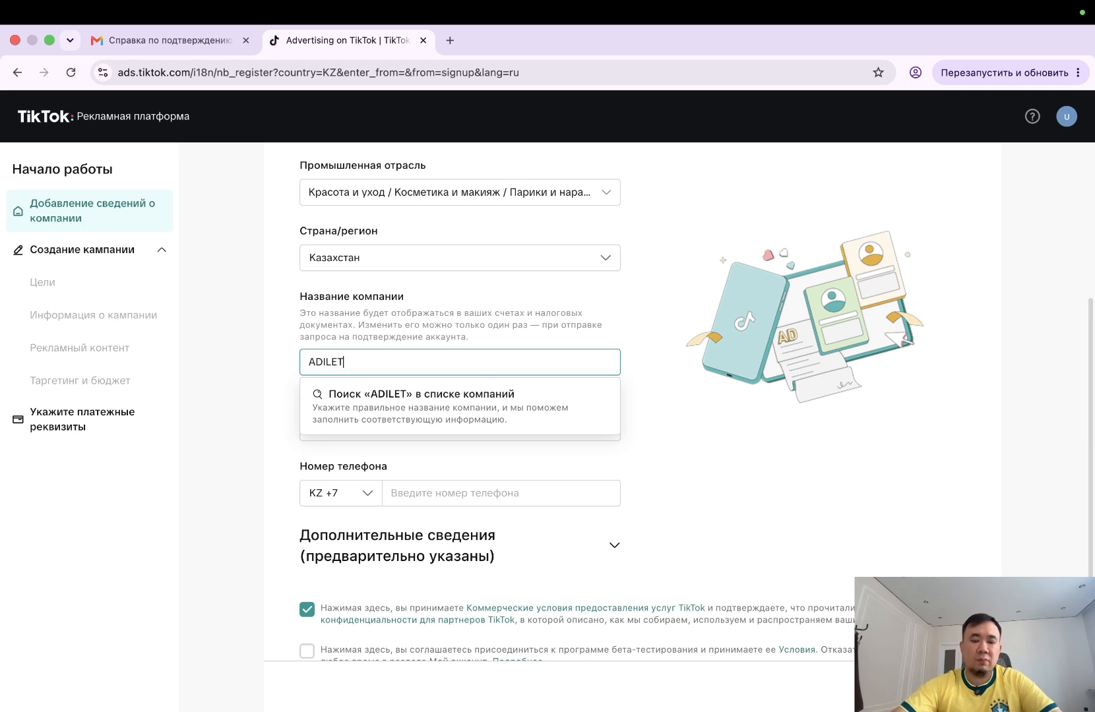
text( BARBERSHOP)
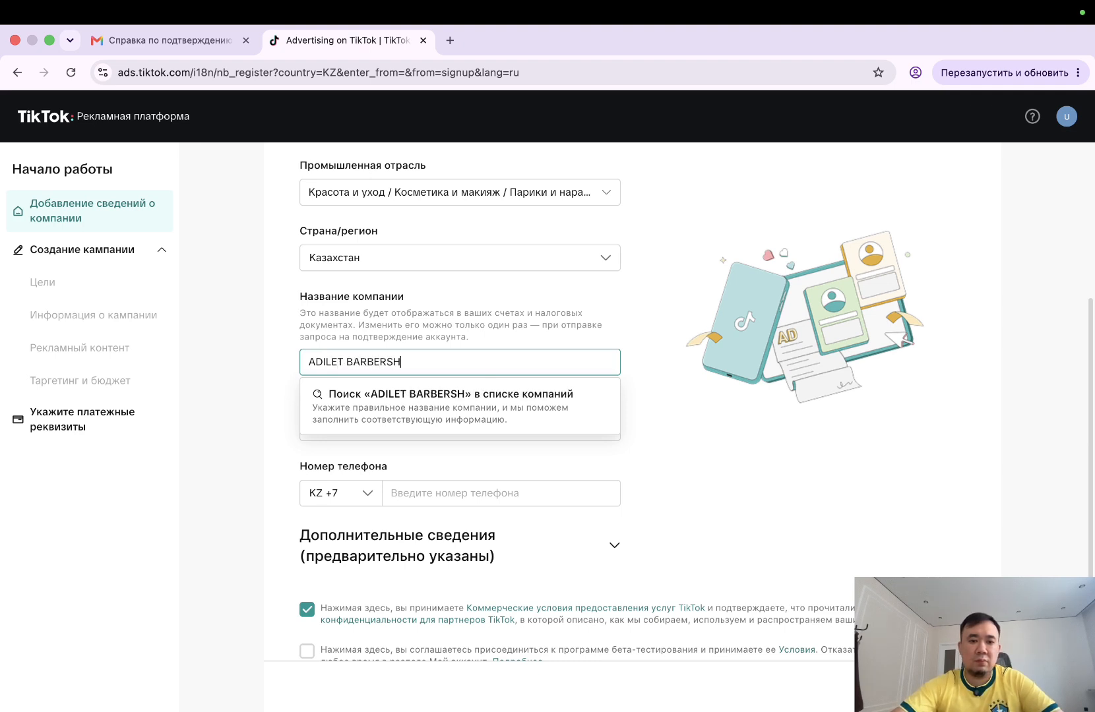
click(656, 418)
scroll(286, 396, down, 2)
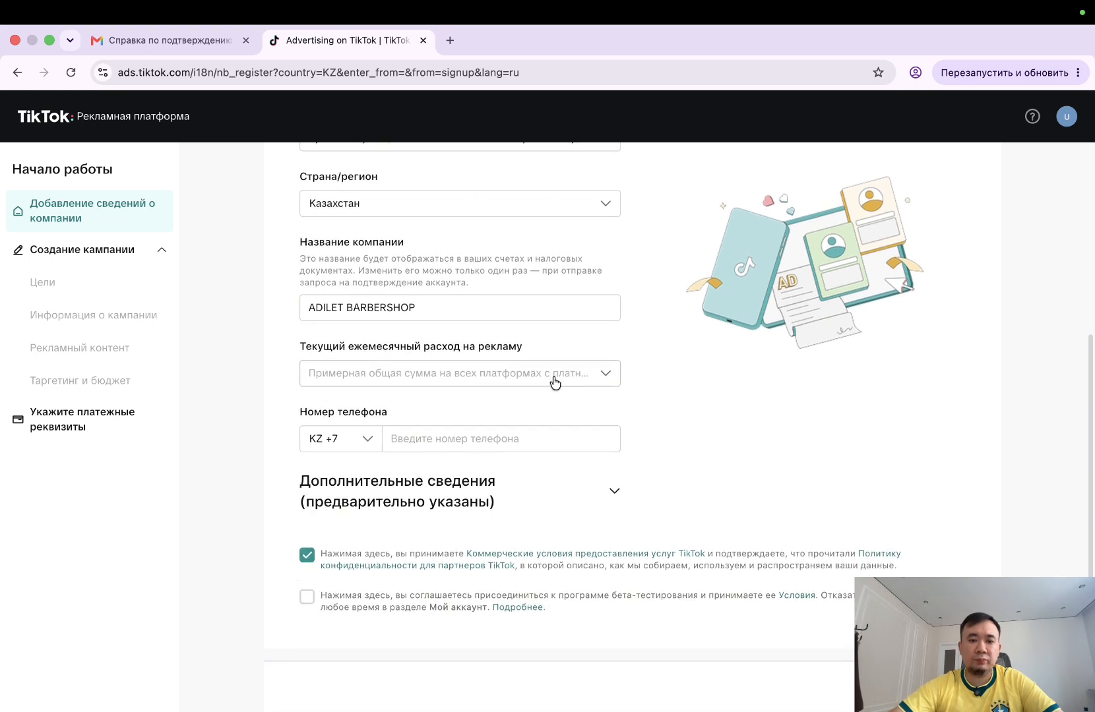
Fill in the company's phone number with the KZ +7 country code.
click(521, 378)
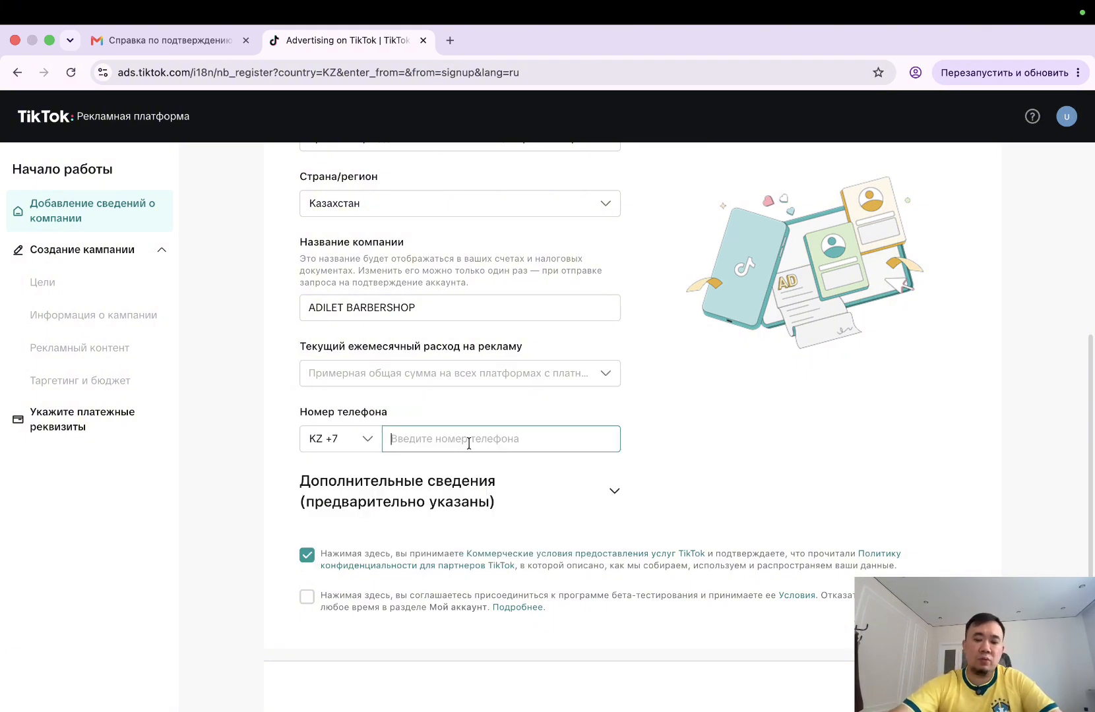
text(77)
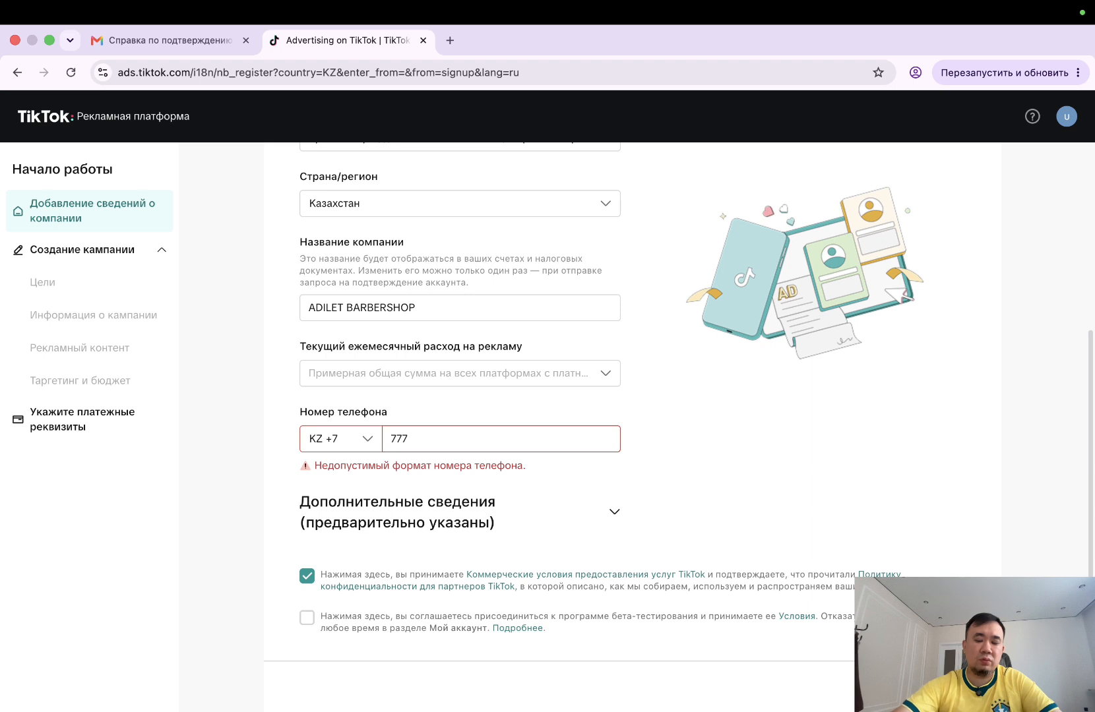
text(7)
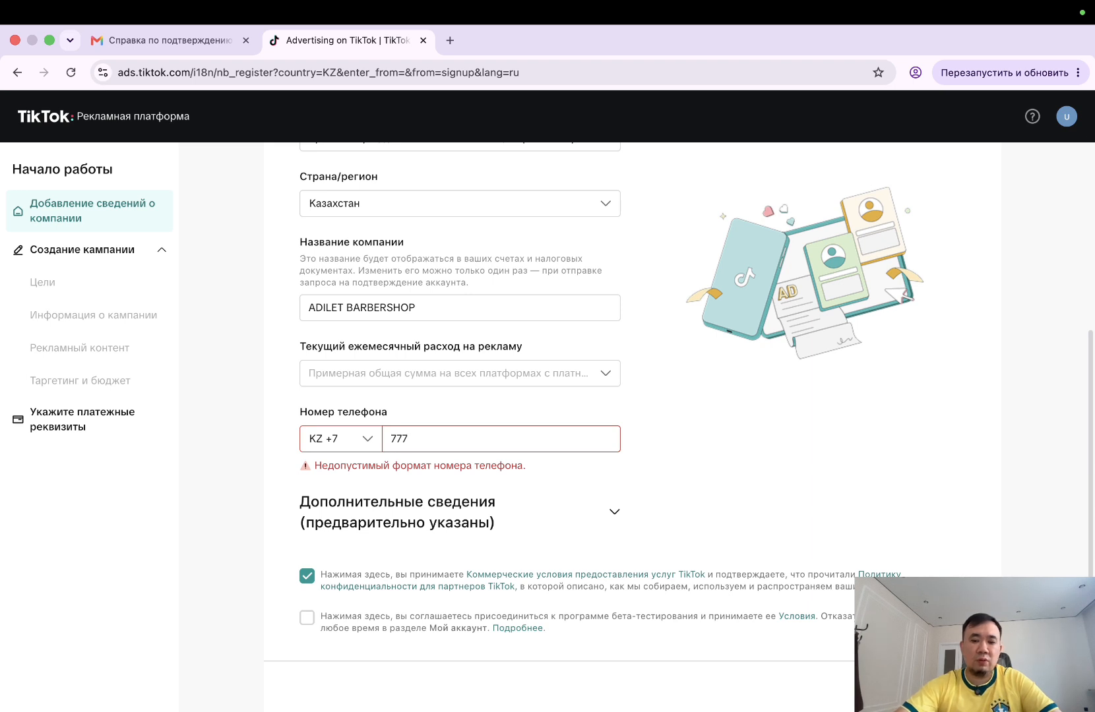
text(12345678)
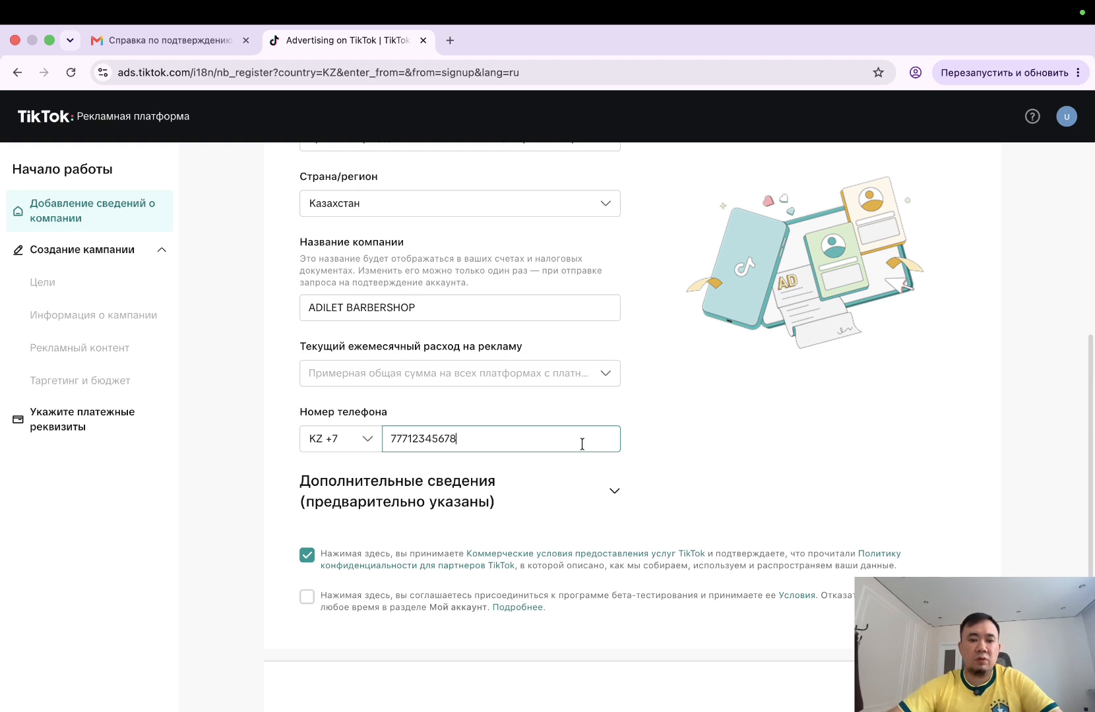
Agree to join the beta-testing programme and set the current monthly advertising spend to SGD 300–1500/месяц.
click(306, 597)
click(937, 687)
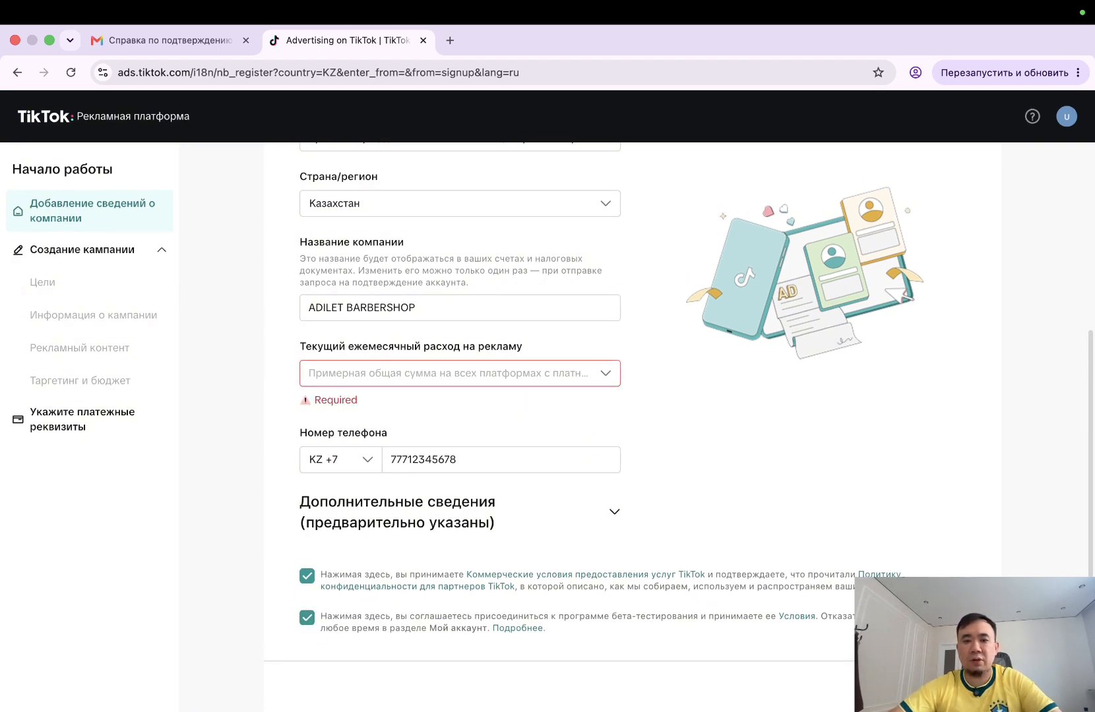
click(492, 387)
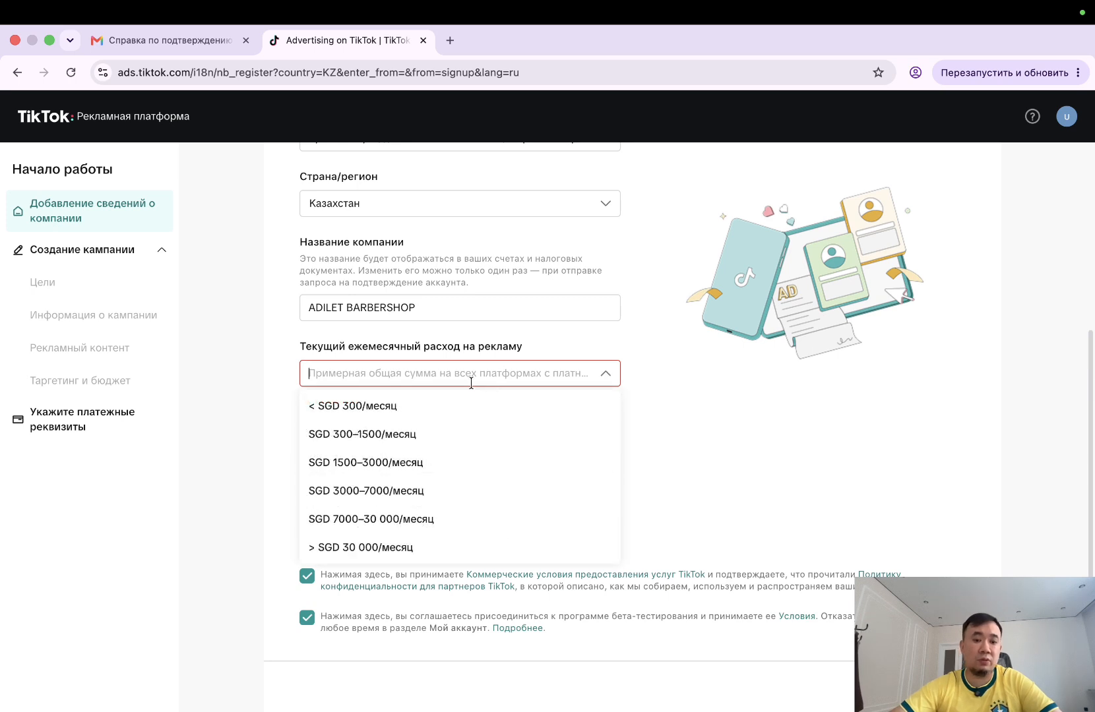
click(446, 436)
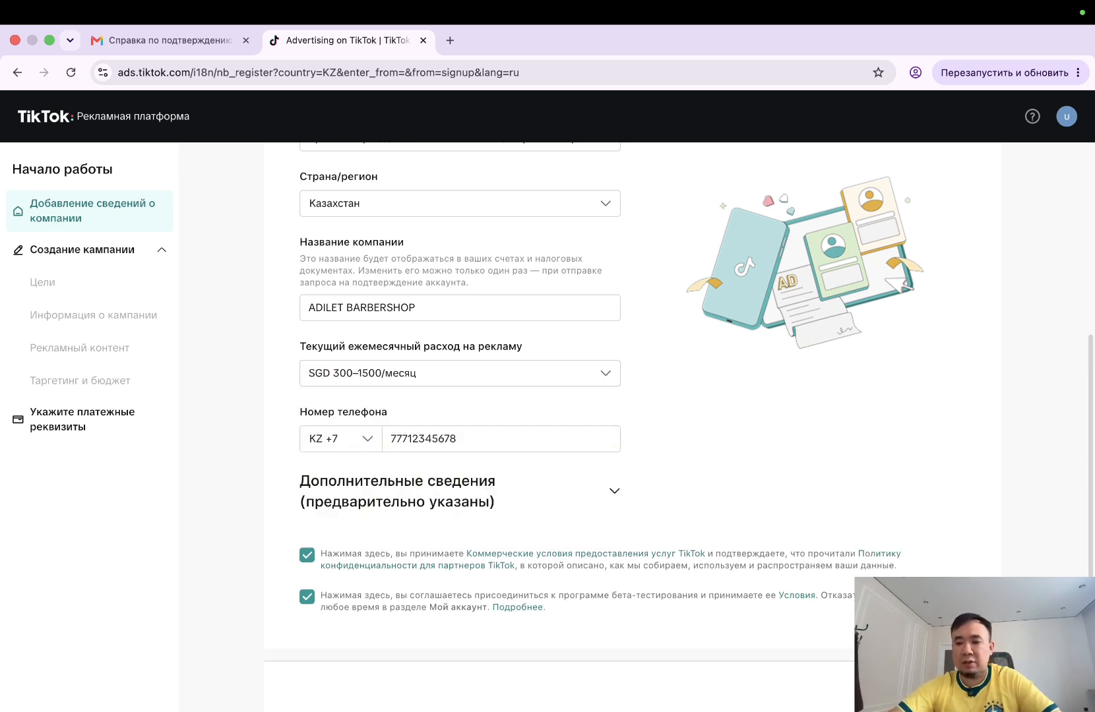
Expand the additional details, choose the account's time zone and submit the company details form.
scroll(352, 518, up, 1)
click(353, 518)
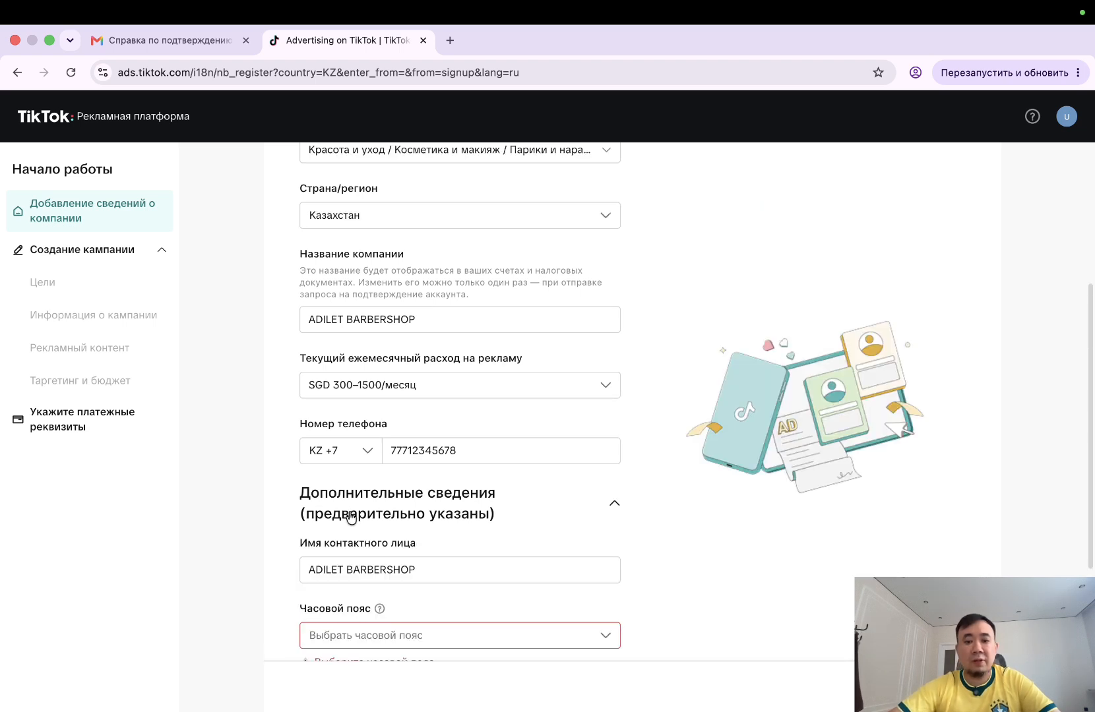
scroll(484, 522, down, 5)
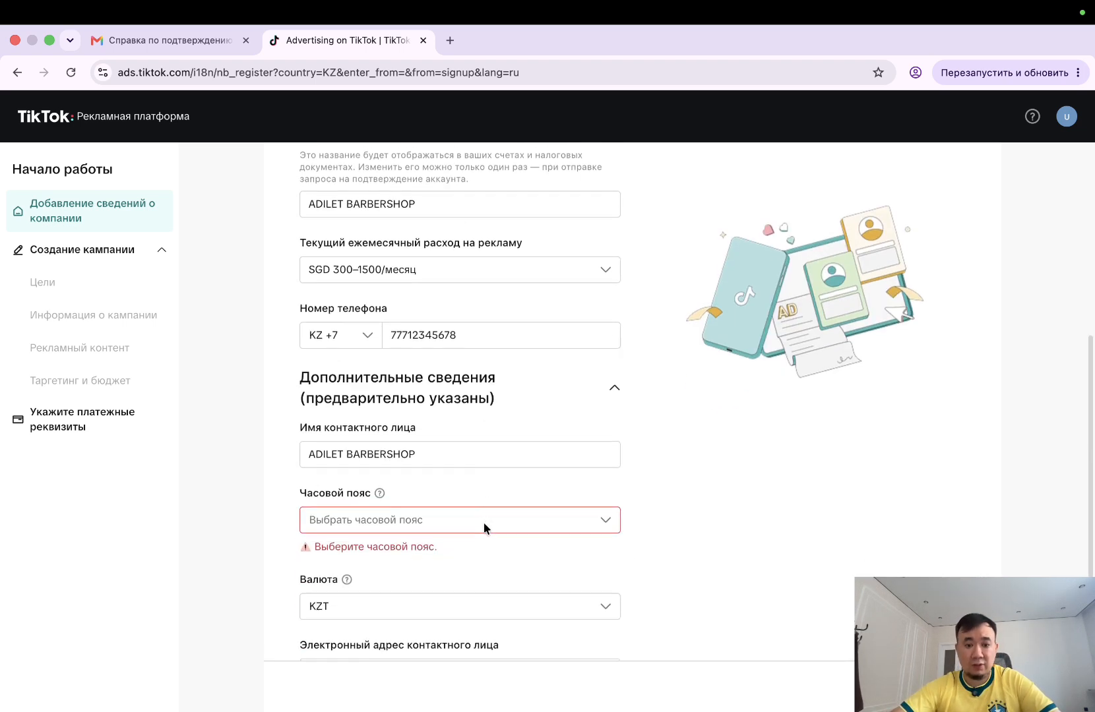
click(374, 490)
scroll(429, 336, down, 6)
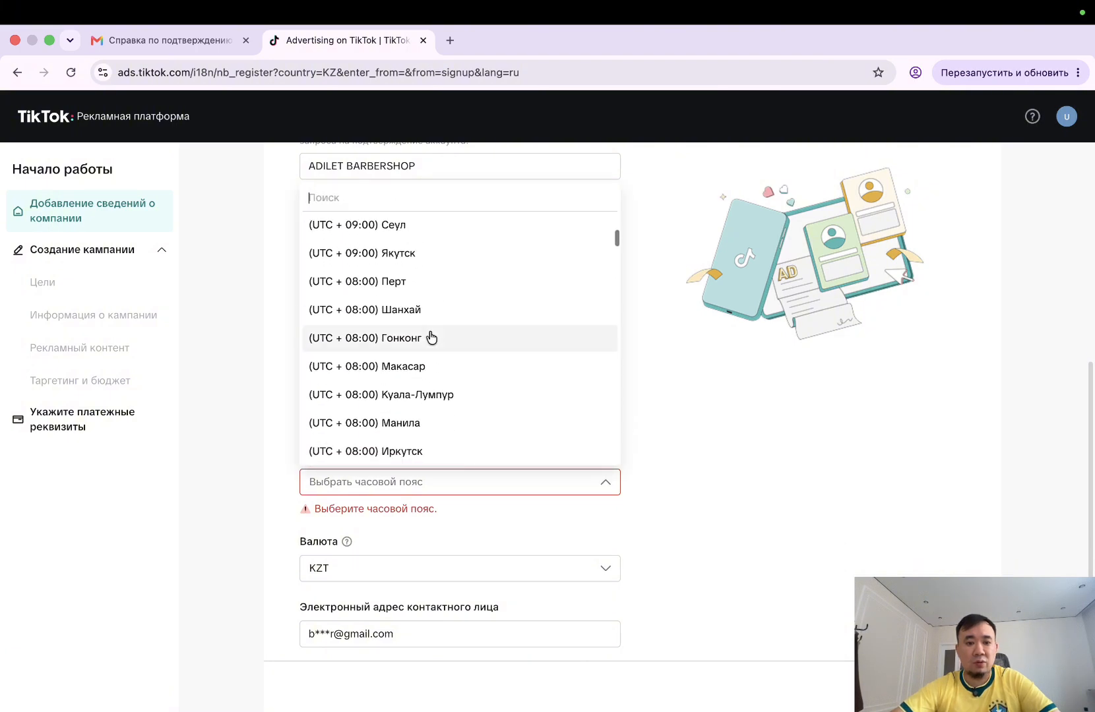
scroll(432, 337, down, 3)
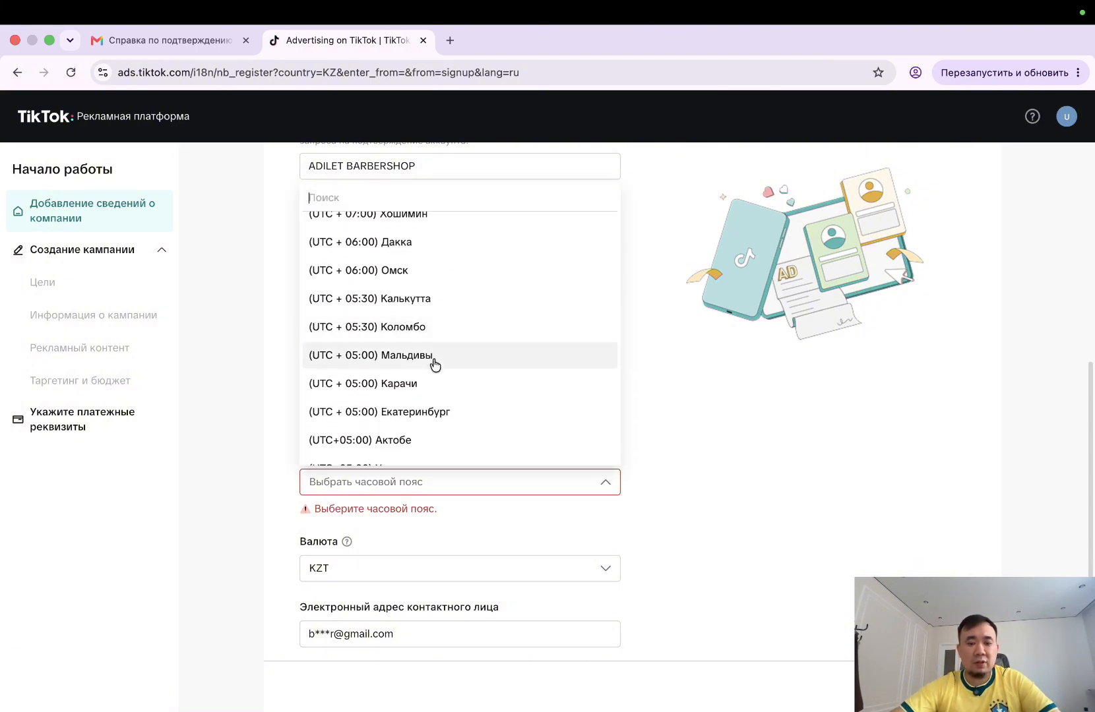
click(434, 364)
scroll(620, 528, down, 2)
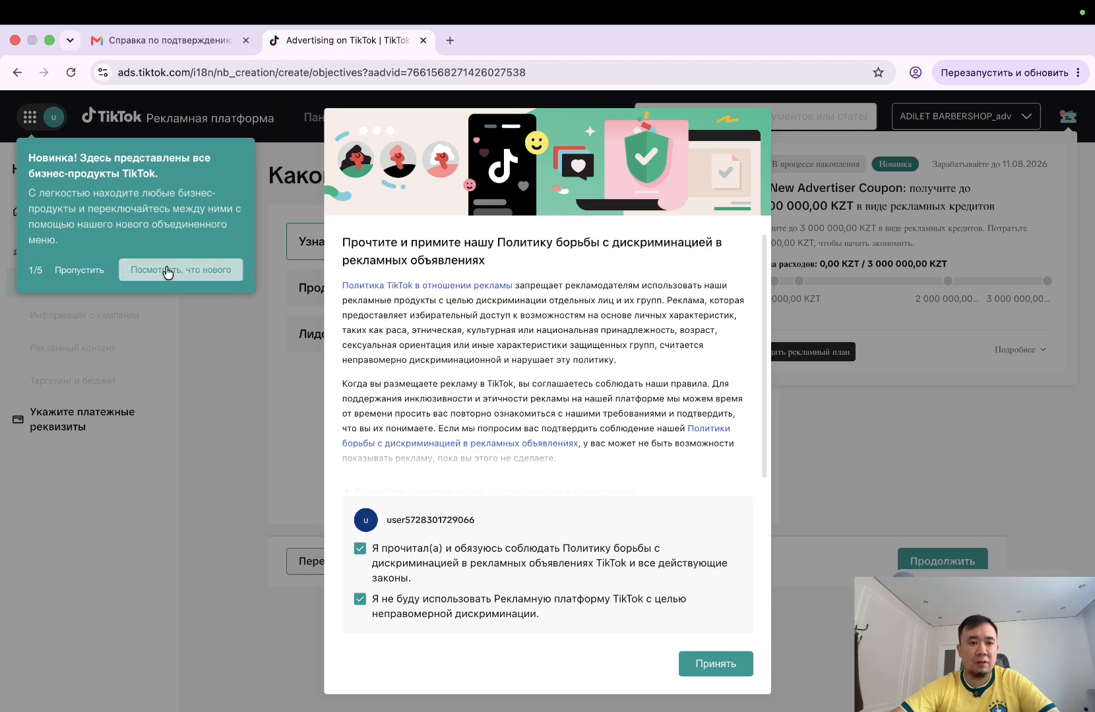
Skip the introduction to TikTok's business products and accept the advertising anti-discrimination policy.
click(94, 271)
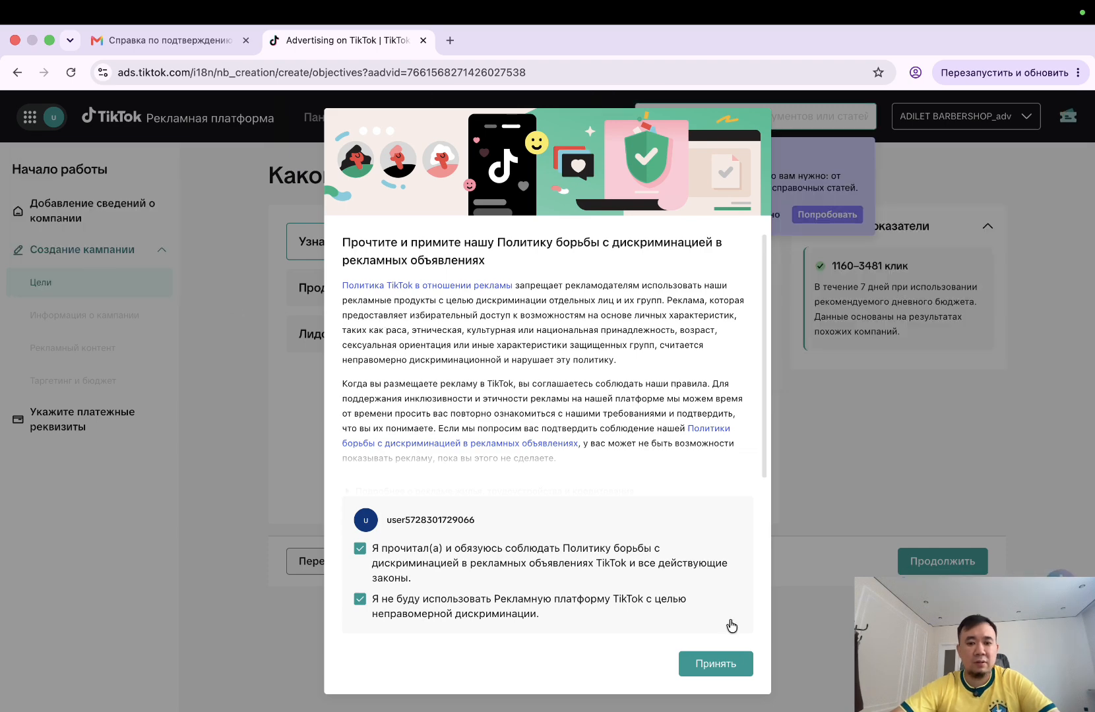
scroll(620, 455, down, 1)
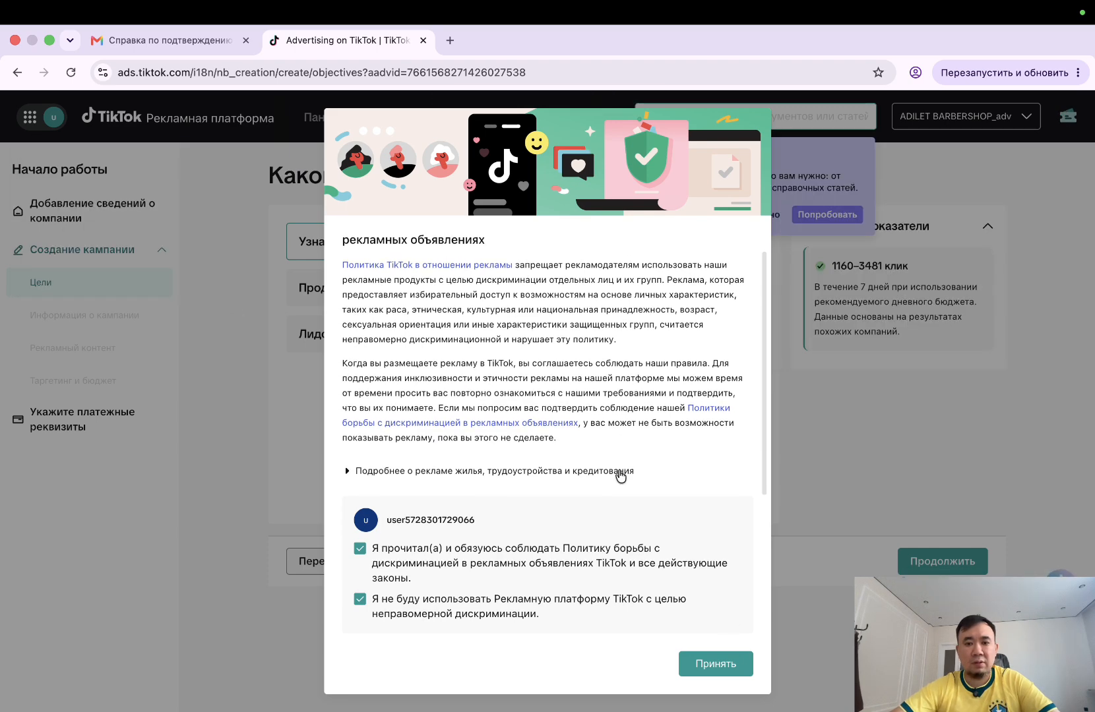
click(712, 663)
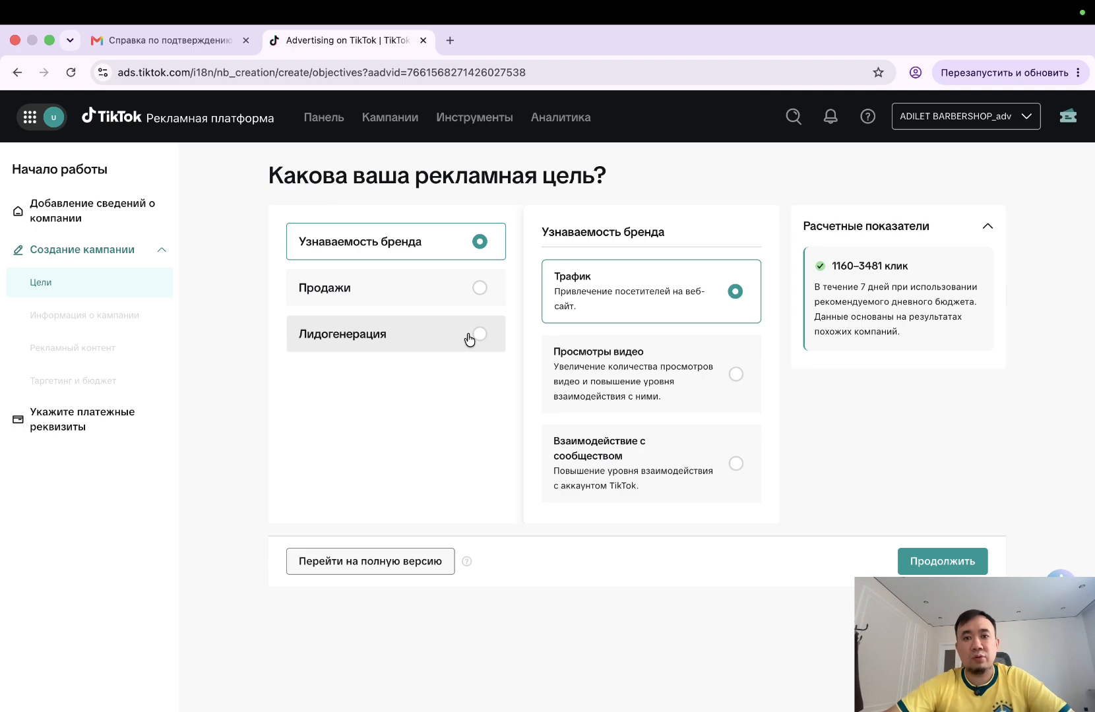
key(ctrl+Left)
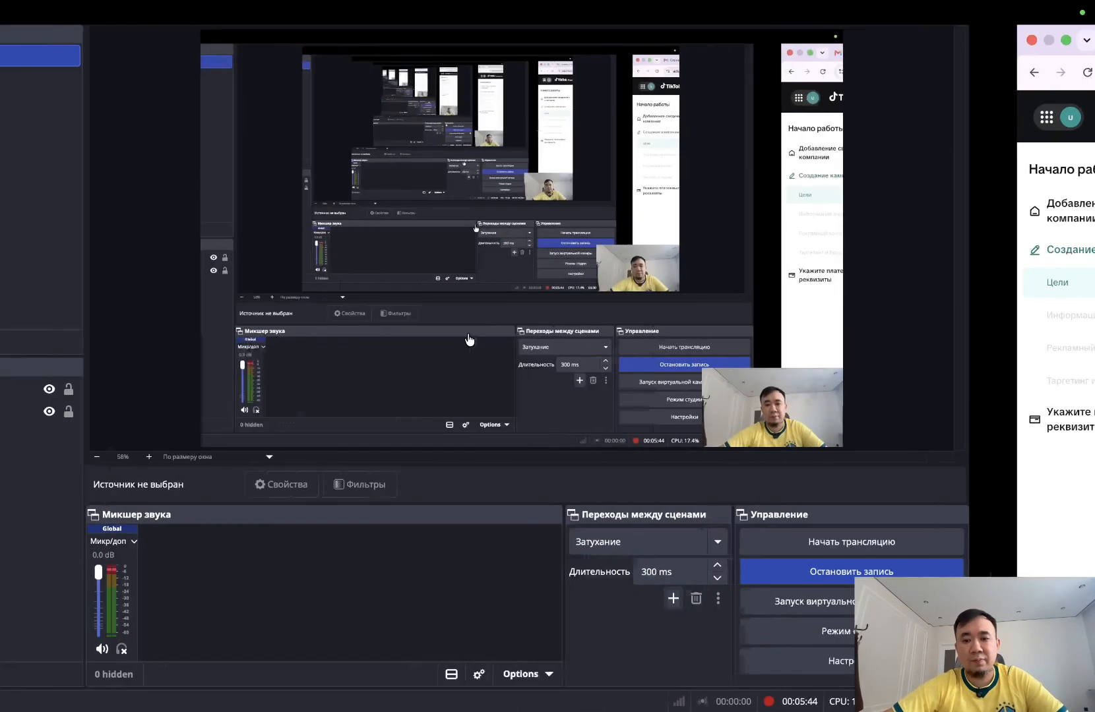